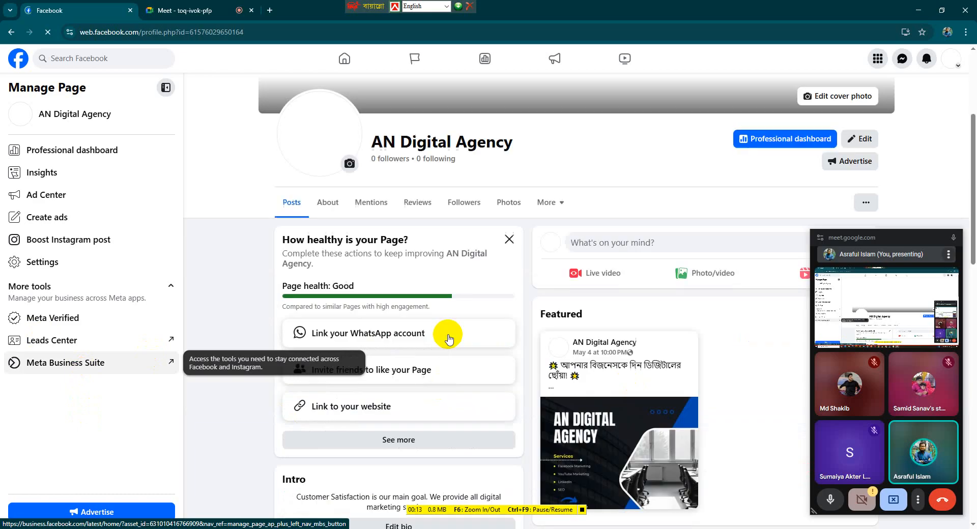
click(954, 238)
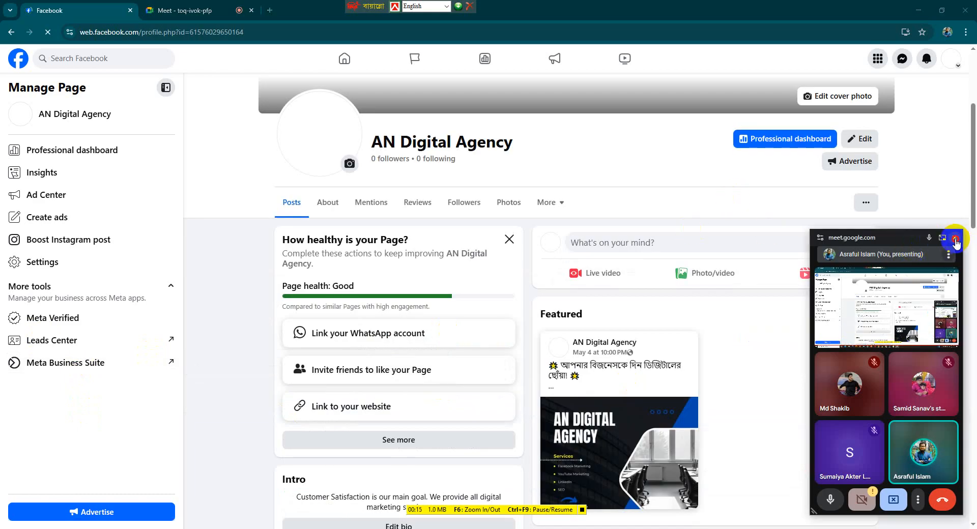
click(188, 14)
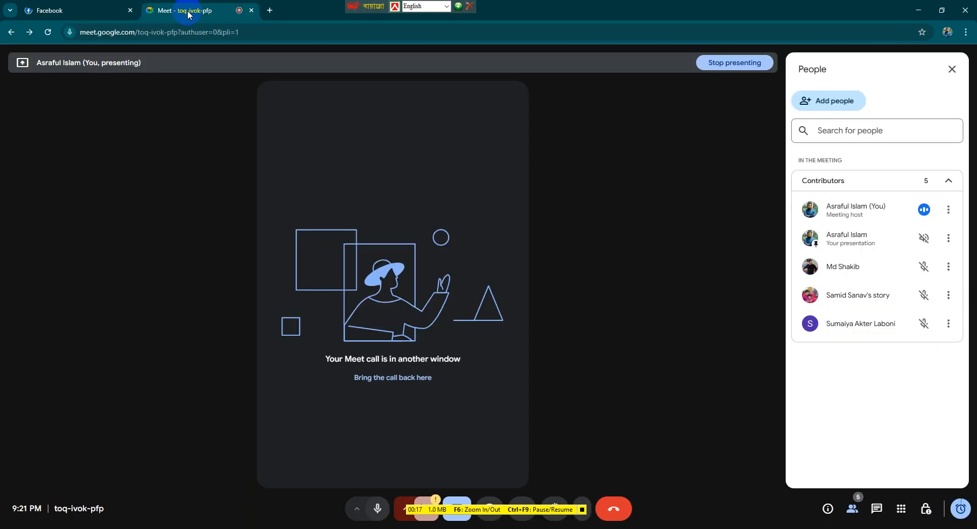
click(66, 10)
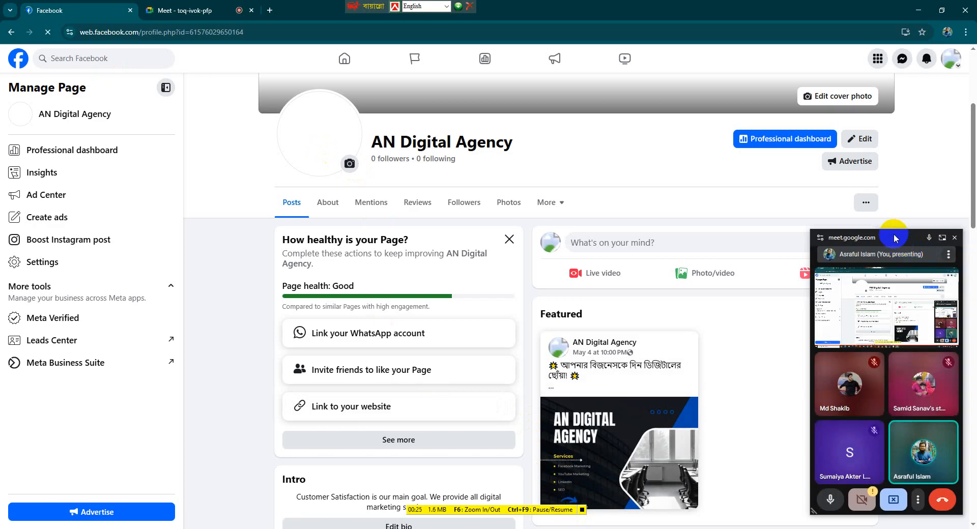
drag(895, 238, 904, 381)
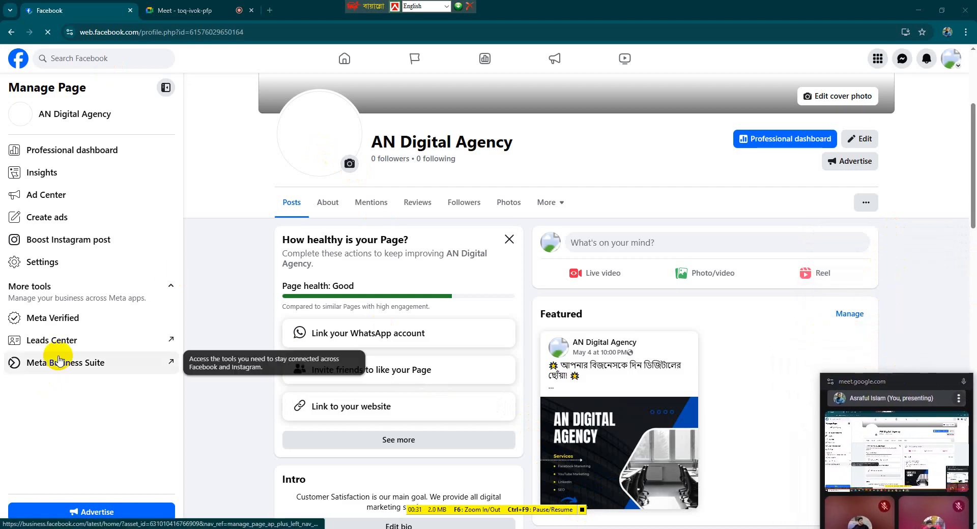
Switch from the personal account to the AN Digital Agency page profile
click(10, 32)
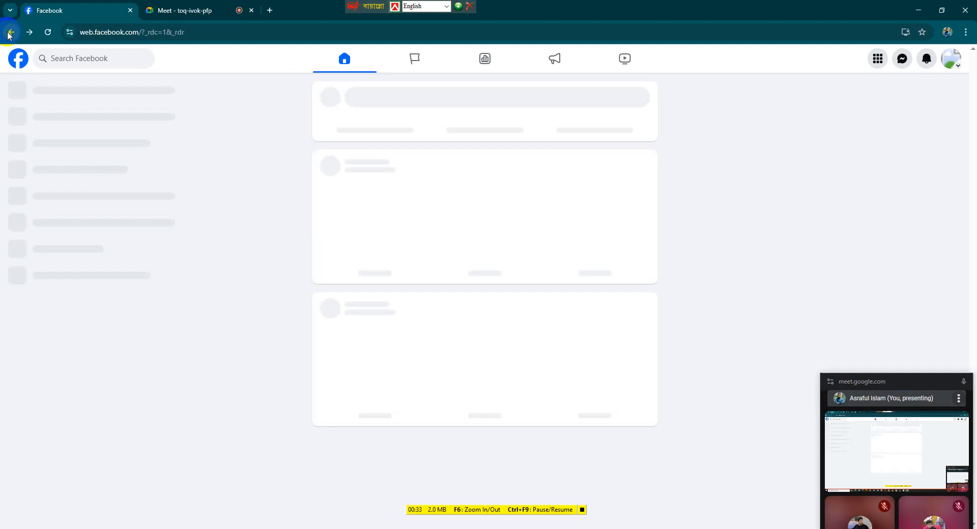
click(949, 59)
click(857, 110)
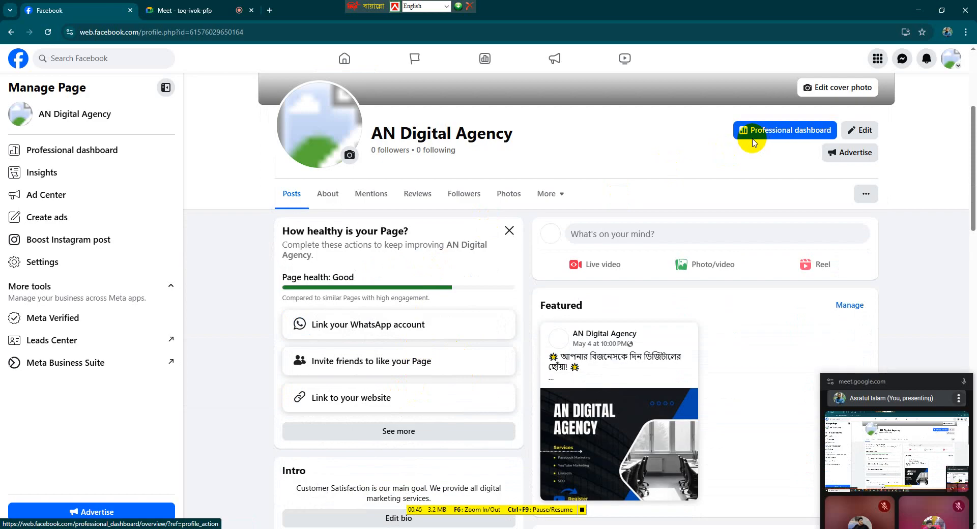
Open Meta Business Suite from the page's management tools and answer its notification permission request
click(102, 364)
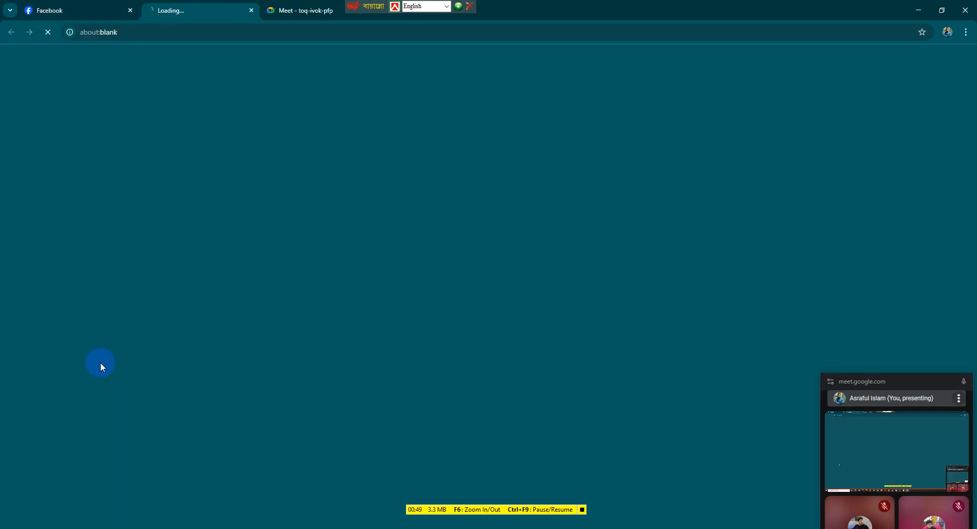
click(36, 14)
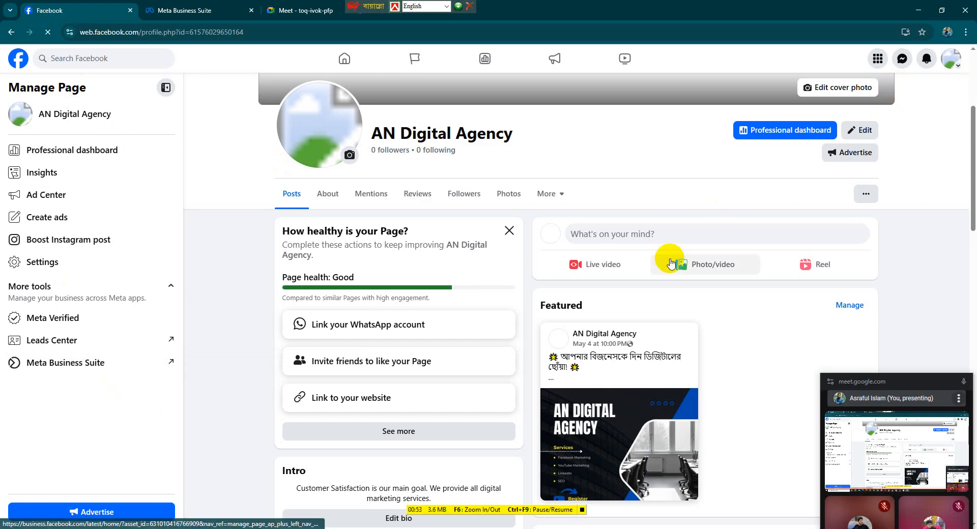
scroll(741, 281, down, 1)
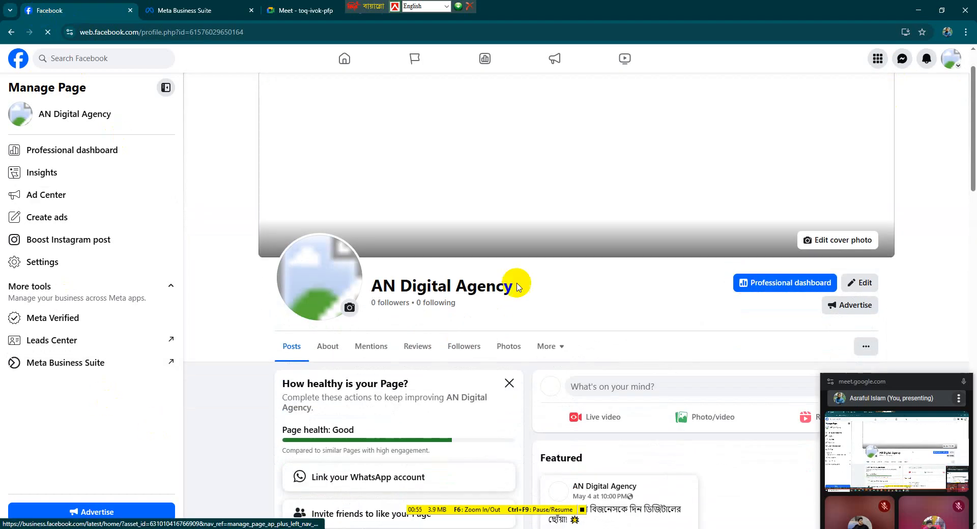
click(59, 367)
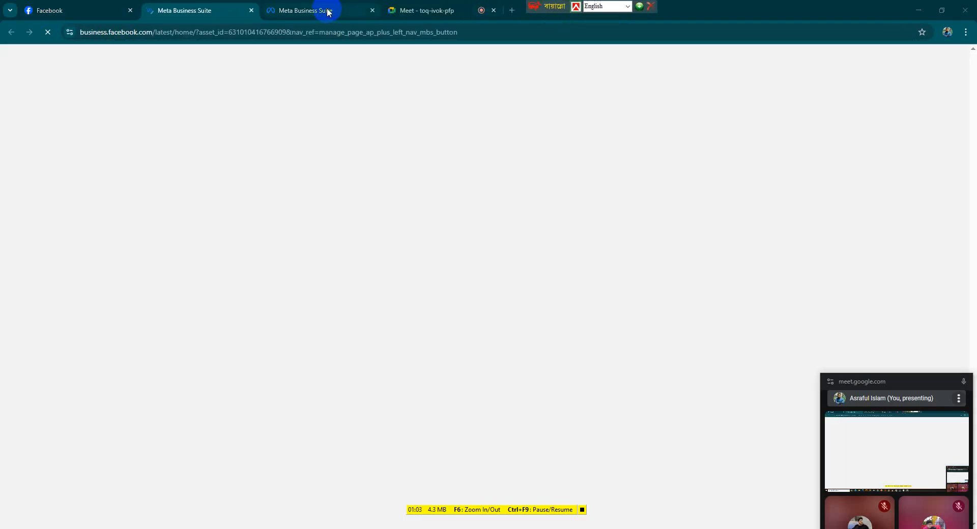
click(314, 12)
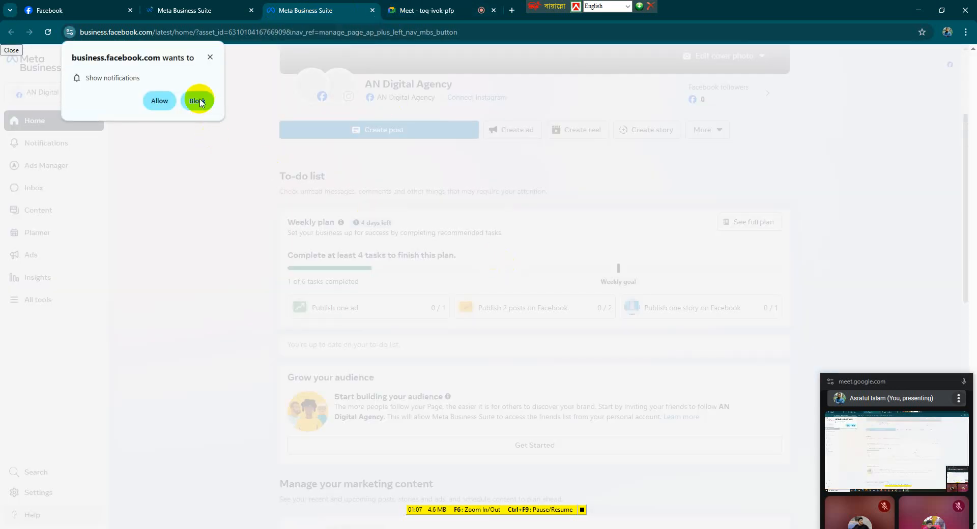
click(161, 100)
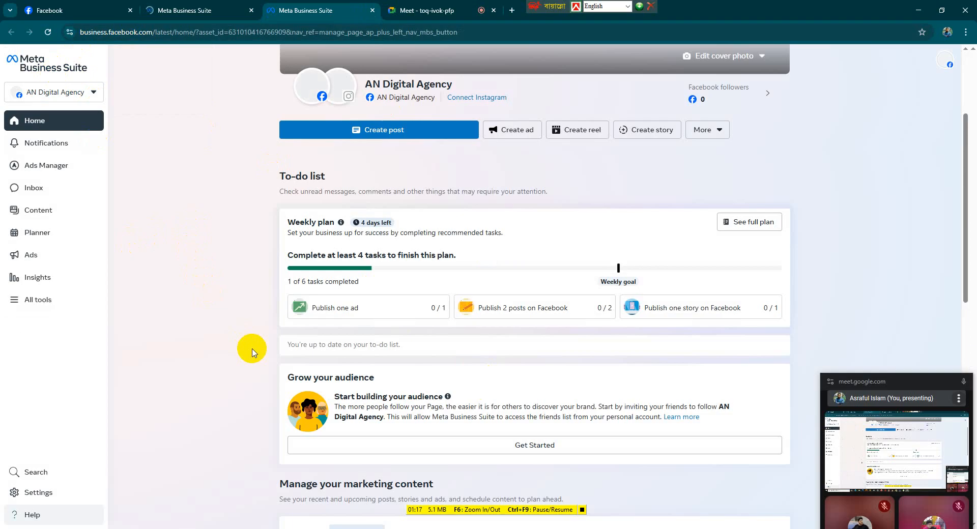
Browse the Business Suite home page and look through the extra post options under More
scroll(252, 351, down, 2)
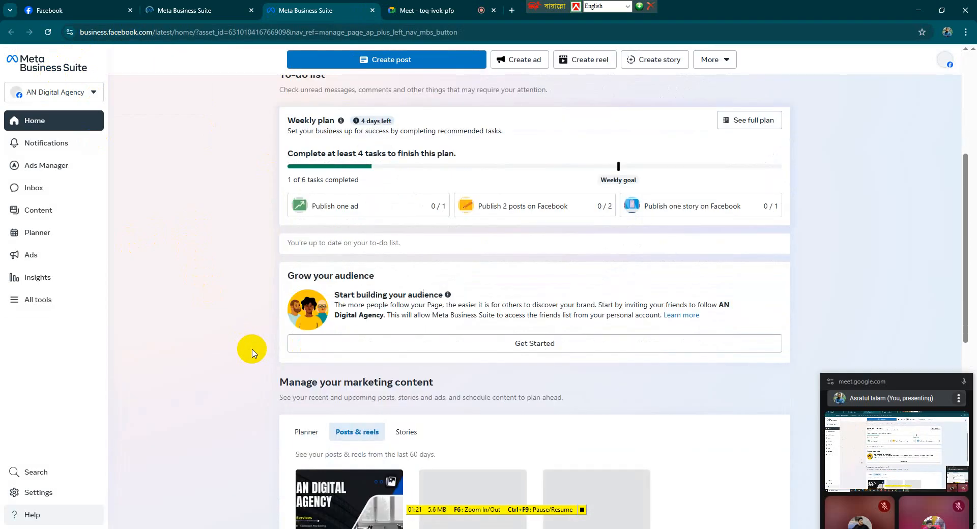
scroll(392, 311, up, 5)
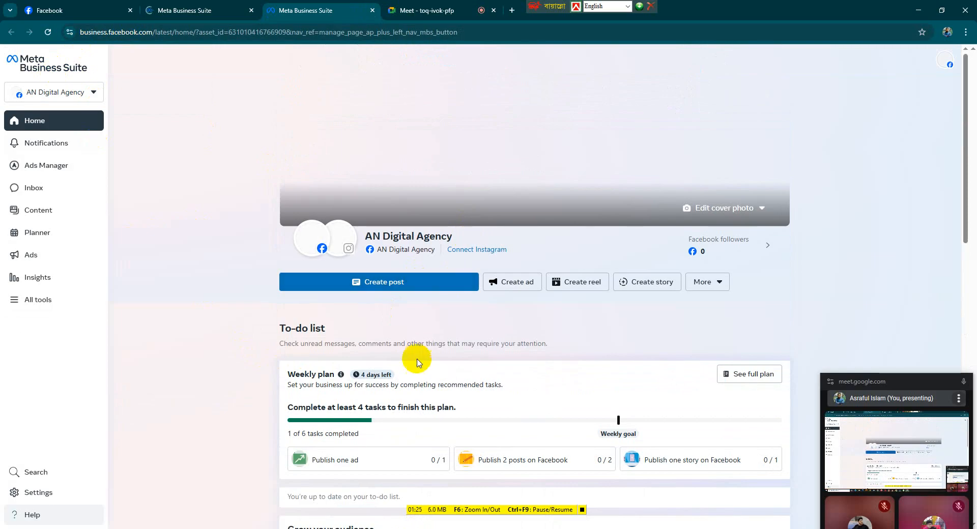
scroll(414, 365, down, 2)
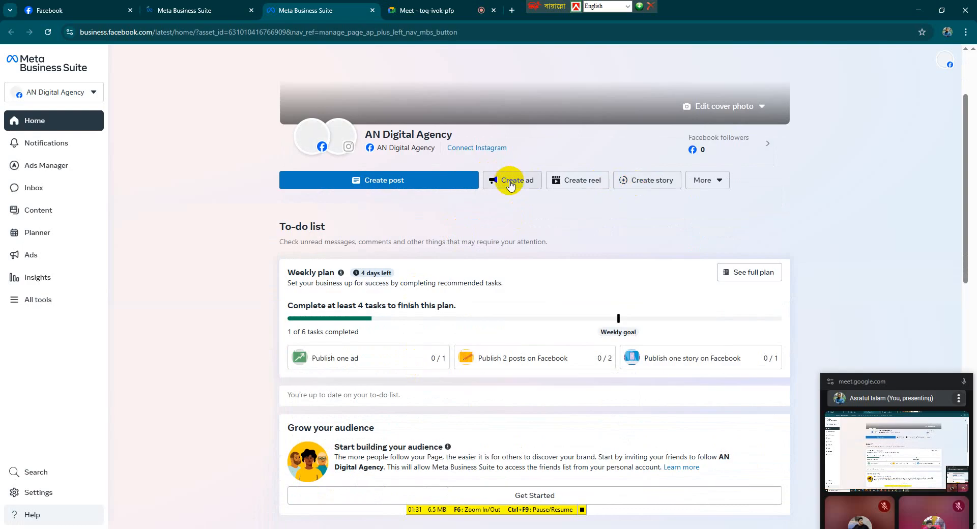
scroll(502, 183, up, 2)
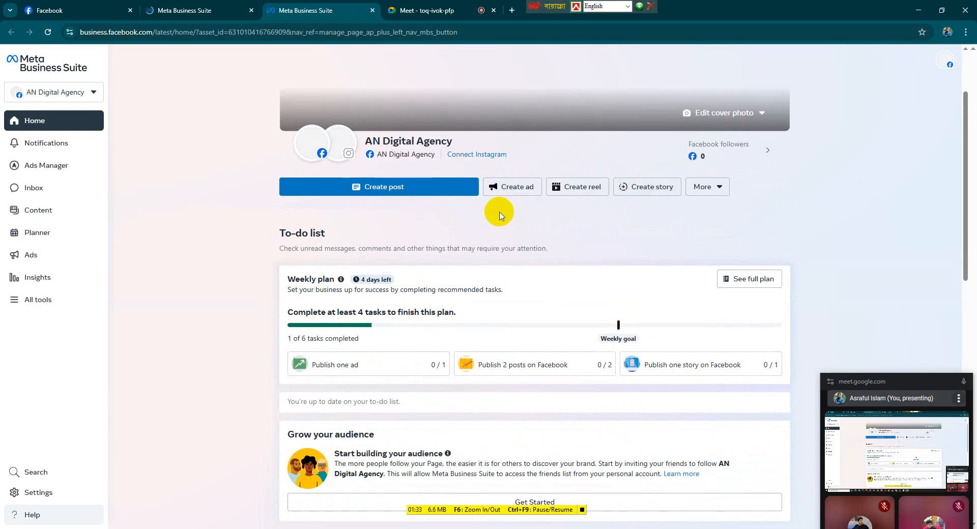
mouse_move(412, 235)
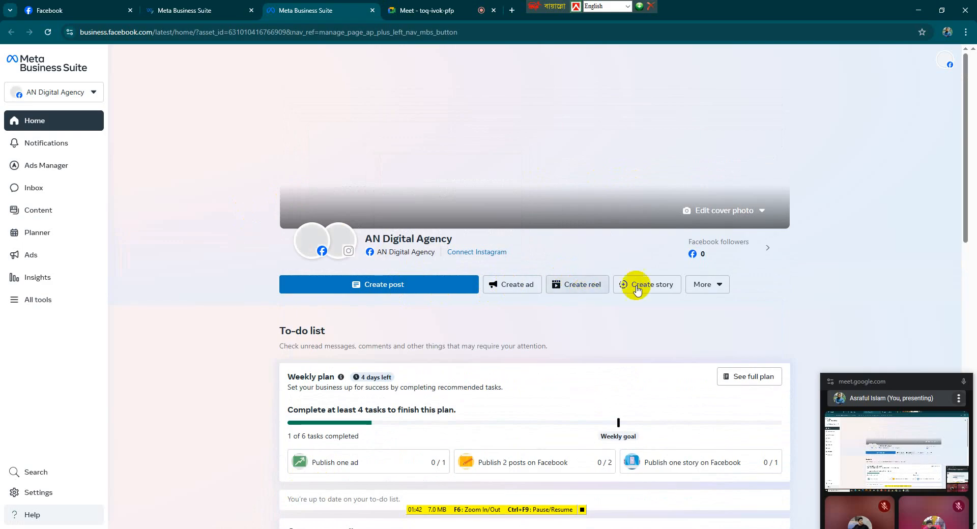
click(709, 285)
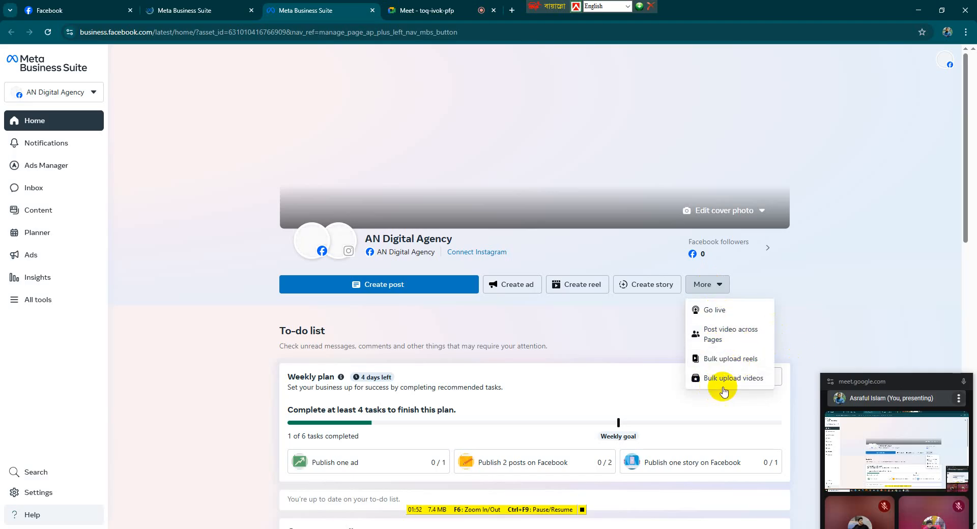
click(826, 290)
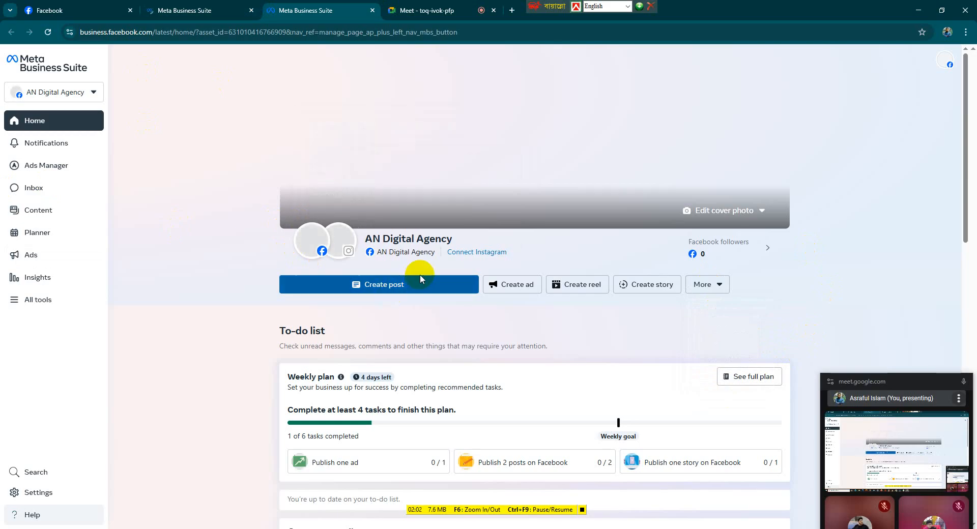
Scroll to the marketing content section and open the insights of the latest AN Digital Agency post
scroll(419, 277, down, 8)
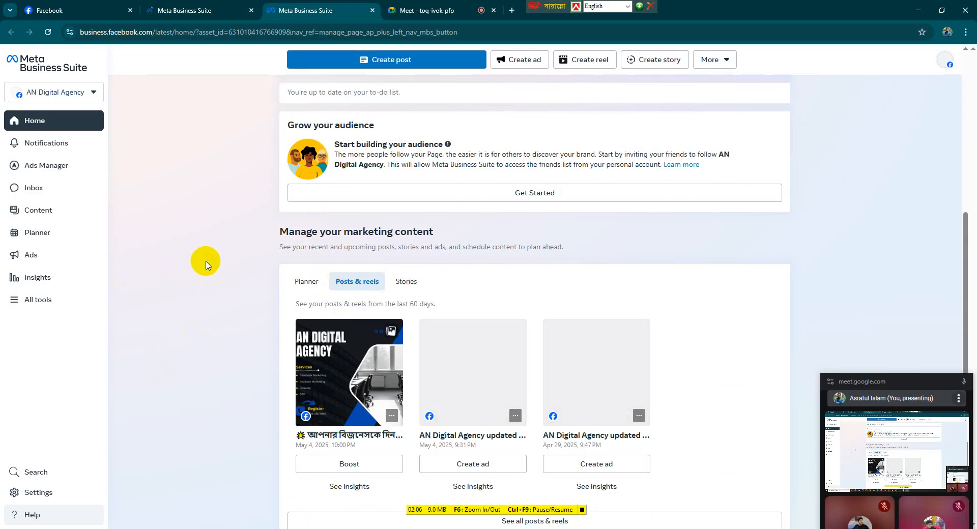
scroll(206, 264, down, 3)
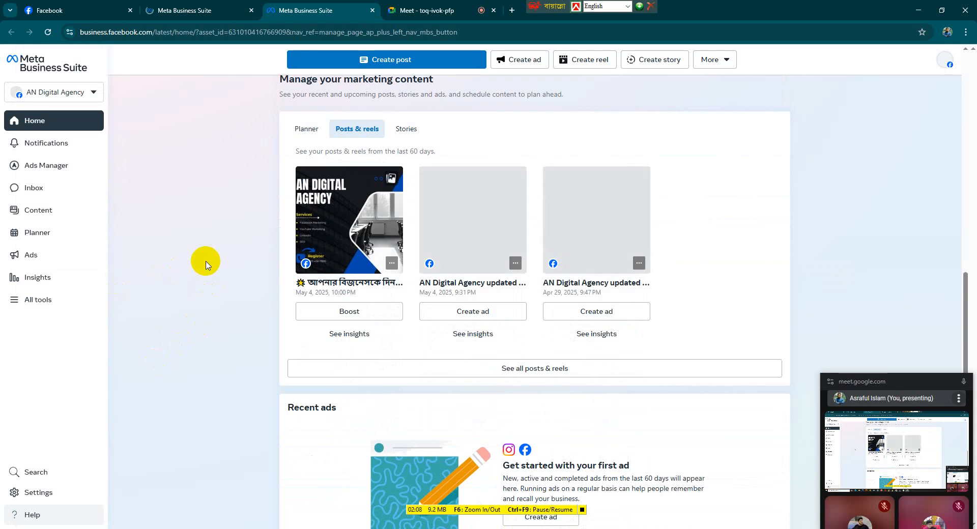
scroll(206, 265, up, 3)
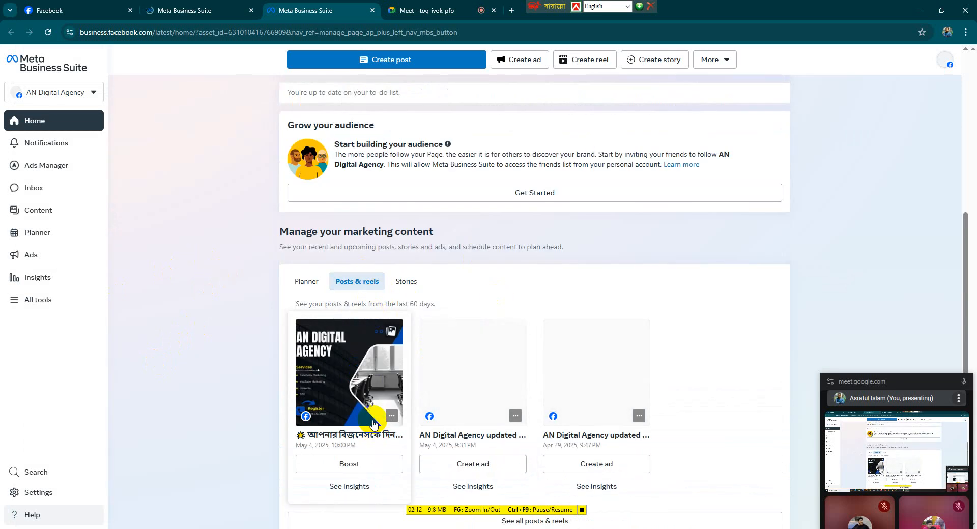
scroll(374, 423, down, 1)
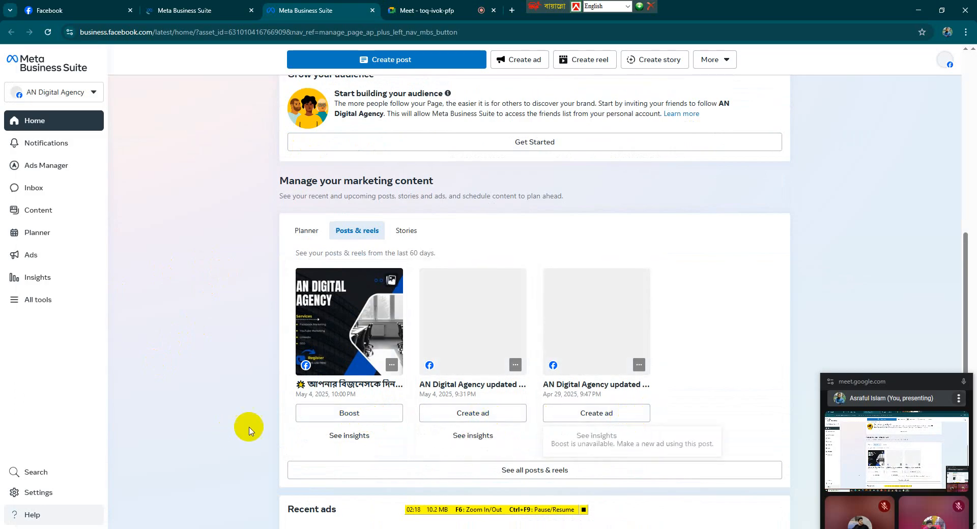
click(340, 438)
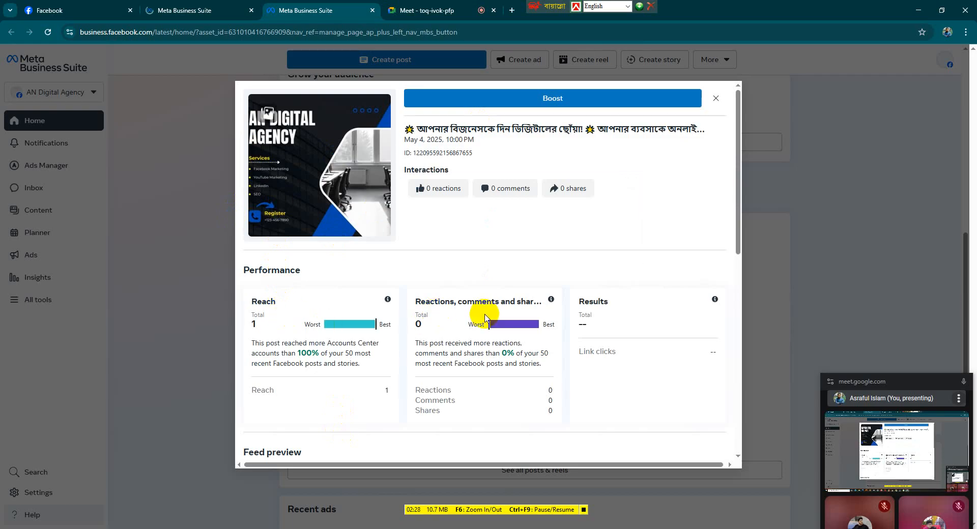
Review the post's performance figures and feed preview, then close the insights window
scroll(435, 305, down, 3)
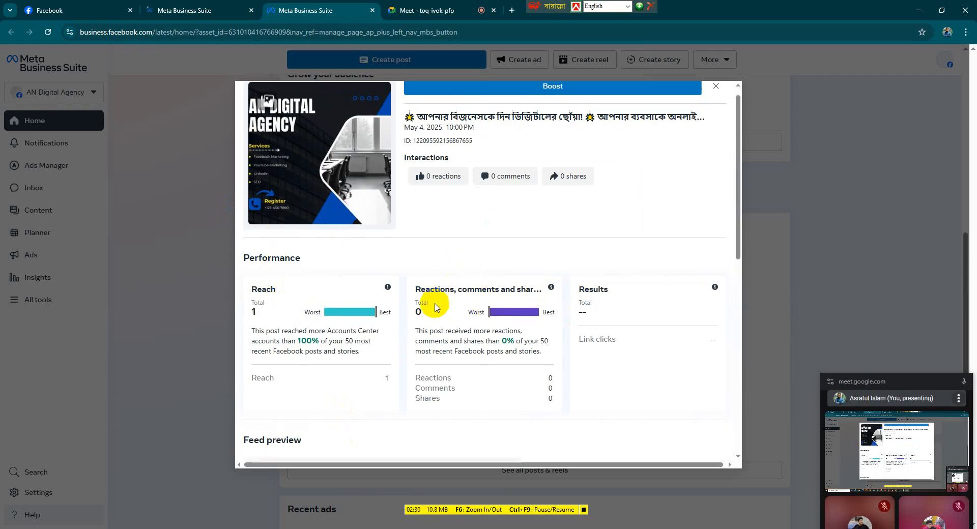
scroll(435, 305, down, 3)
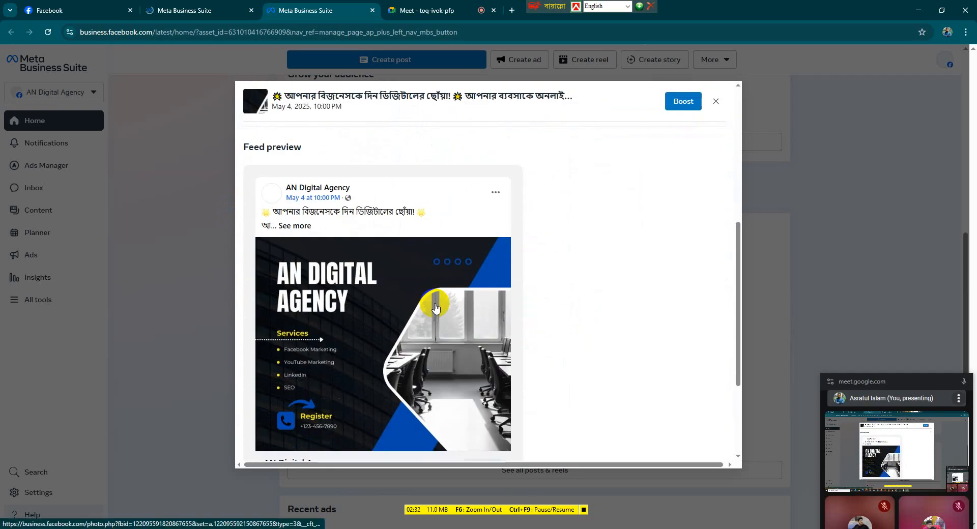
scroll(433, 308, down, 3)
scroll(436, 313, up, 5)
scroll(435, 312, up, 5)
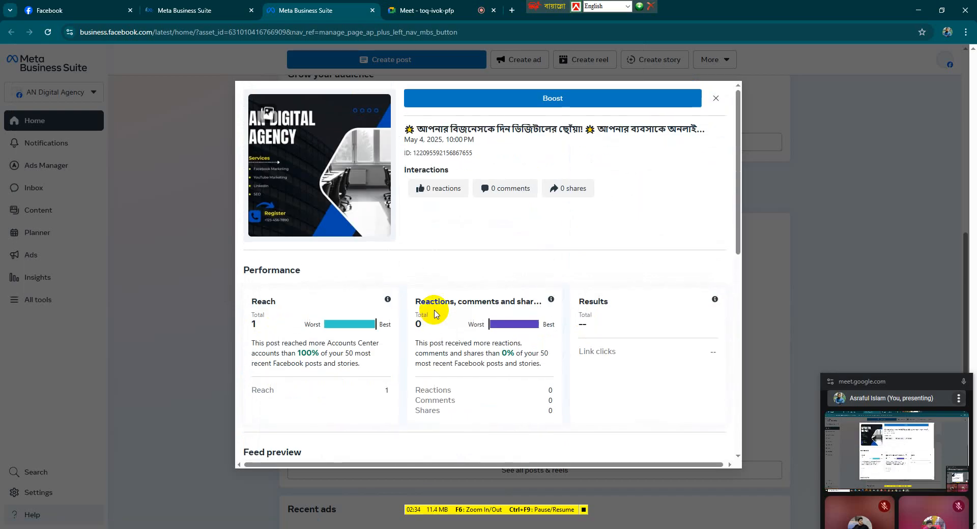
click(715, 98)
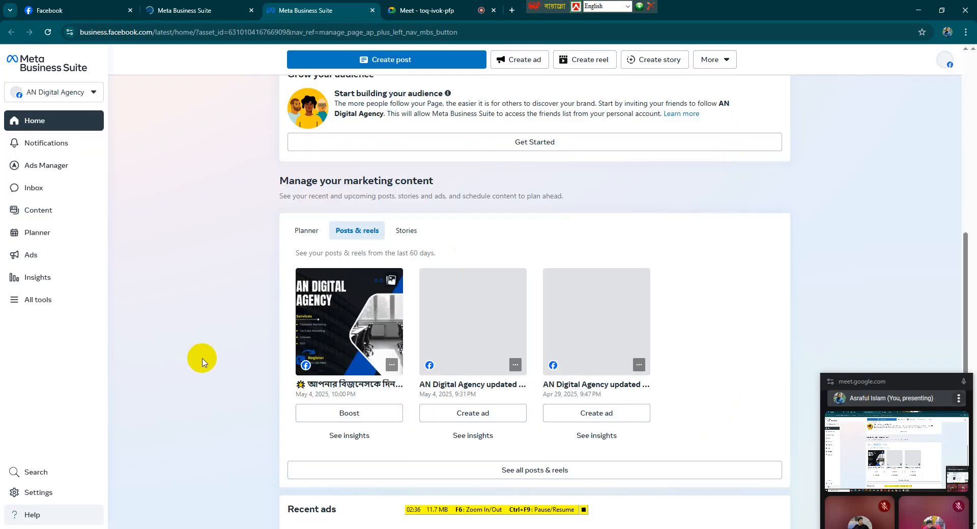
Open Notifications and browse its All, Ads, Profiles and Business filters
scroll(203, 351, up, 10)
click(86, 136)
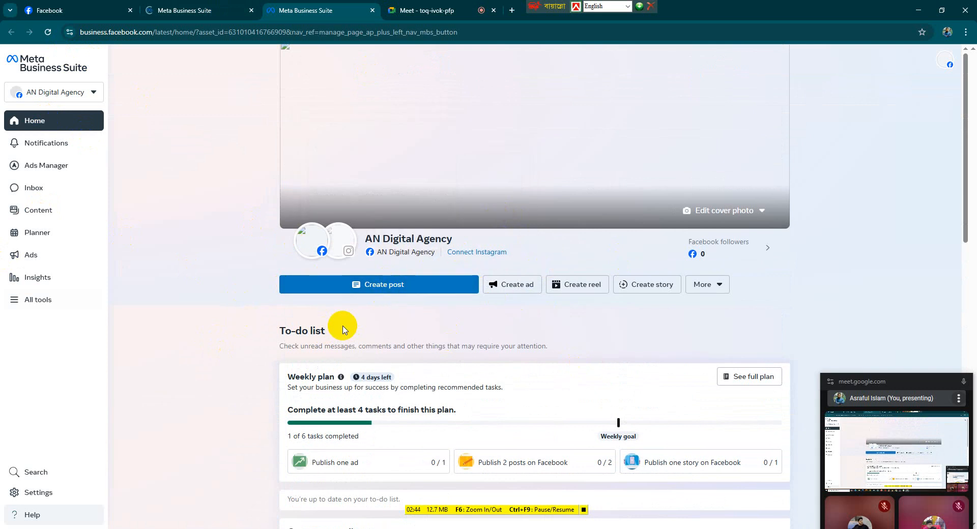
click(35, 142)
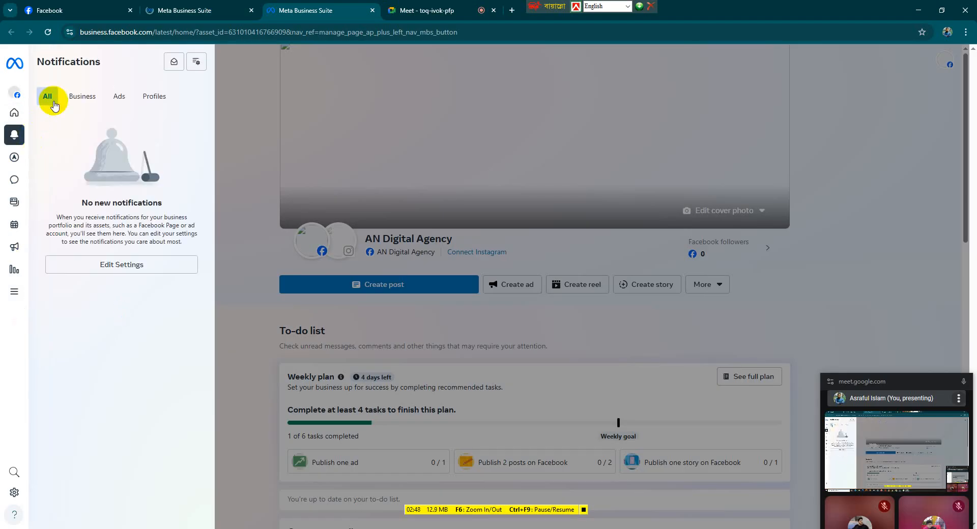
click(124, 102)
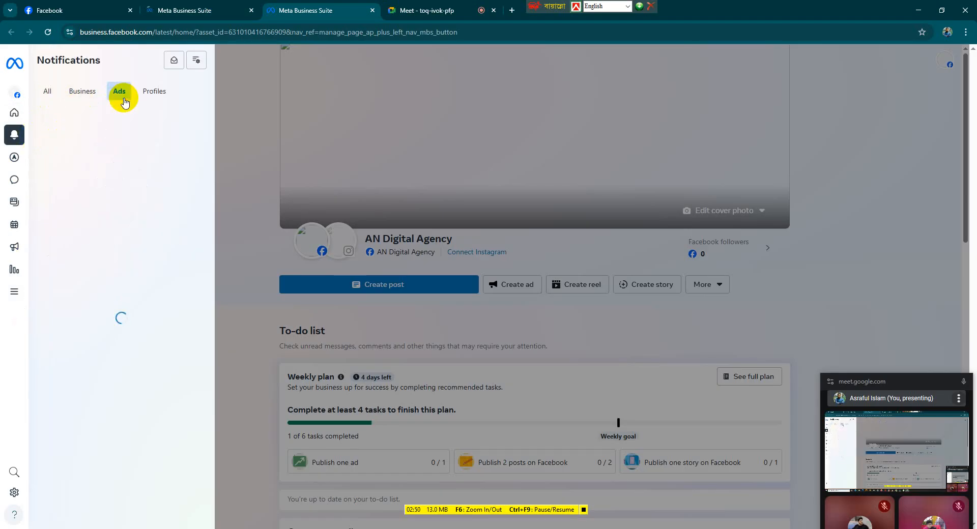
click(153, 93)
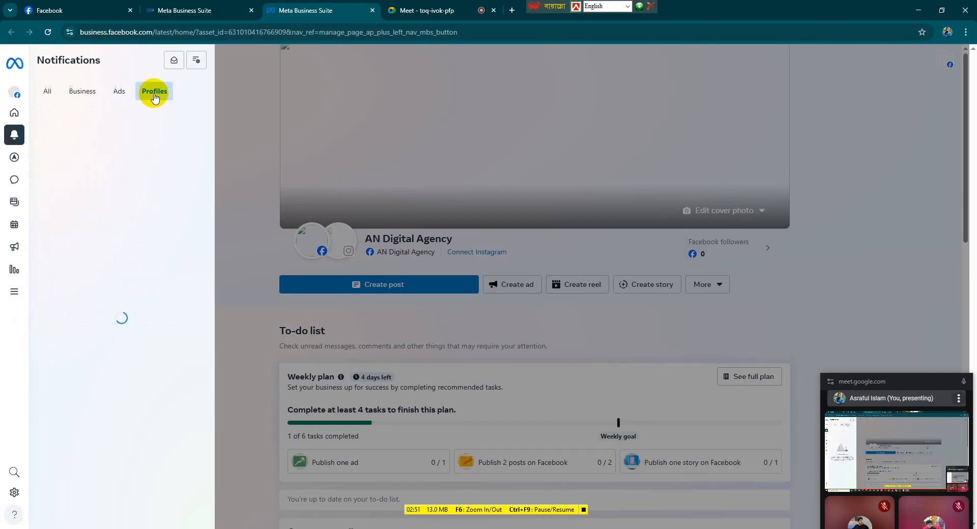
click(94, 99)
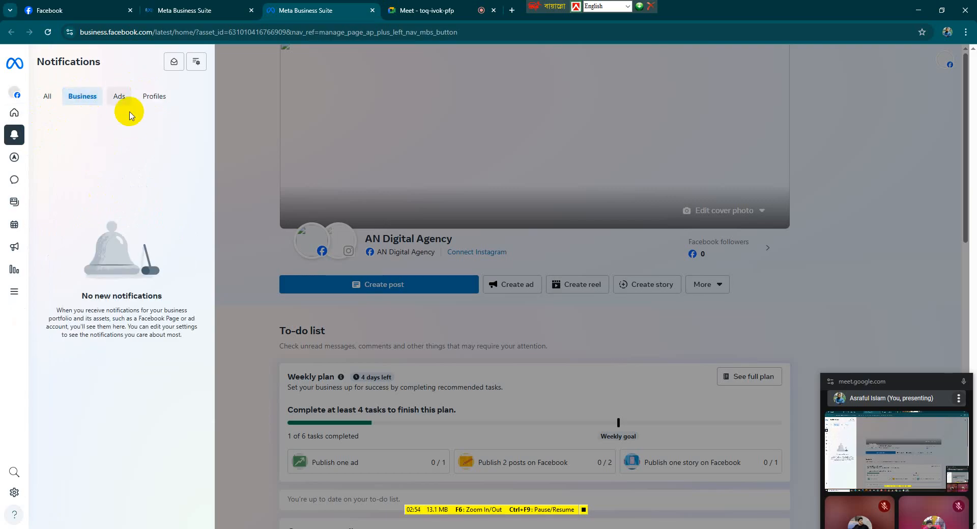
mouse_move(15, 116)
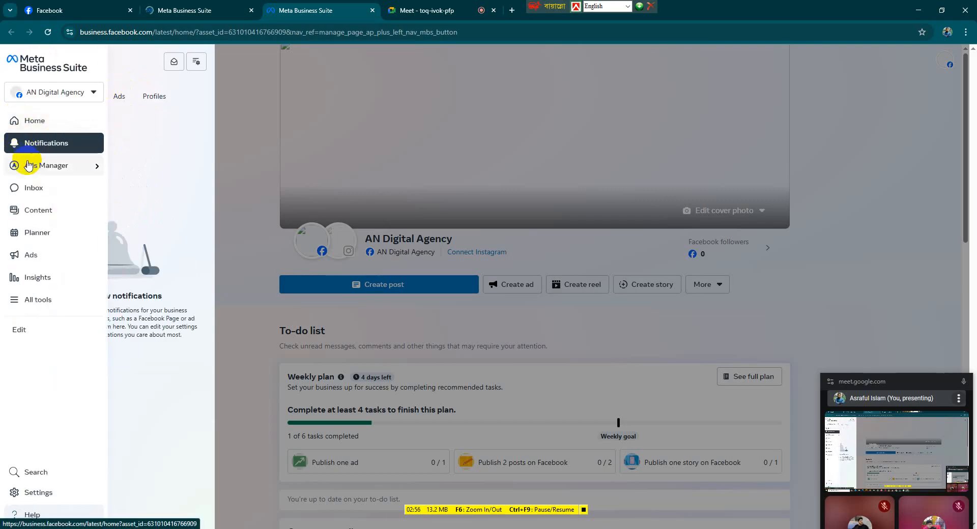
mouse_move(33, 174)
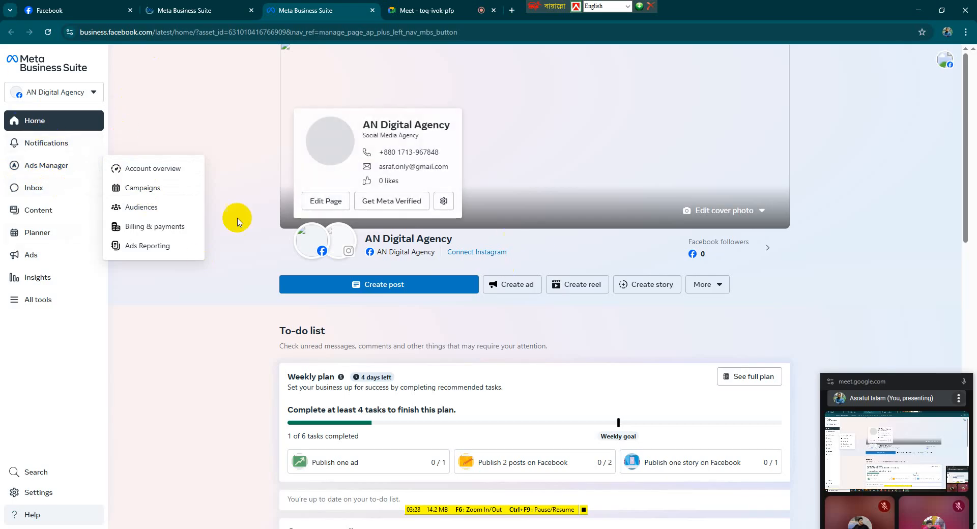
Open the Inbox and browse its Messenger, Instagram, WhatsApp, Facebook comments and Instagram comments tabs
click(63, 197)
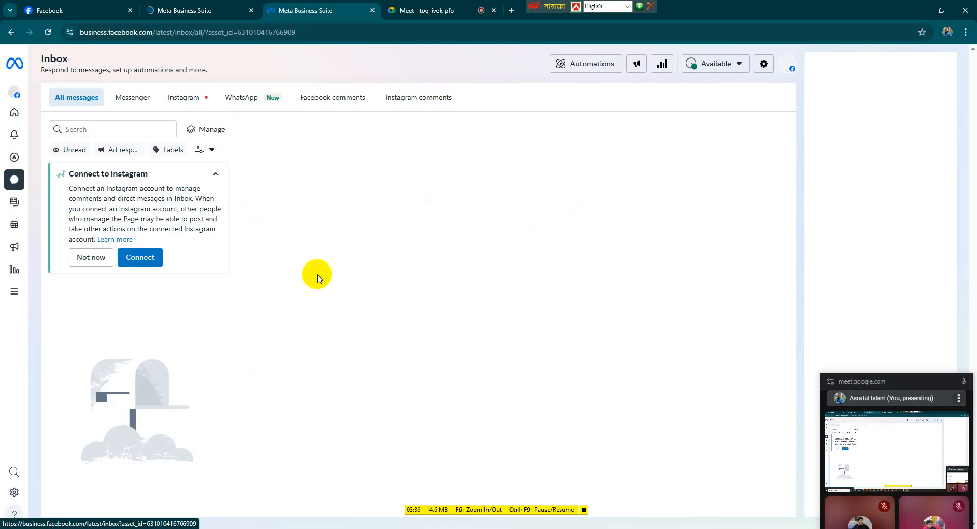
click(148, 101)
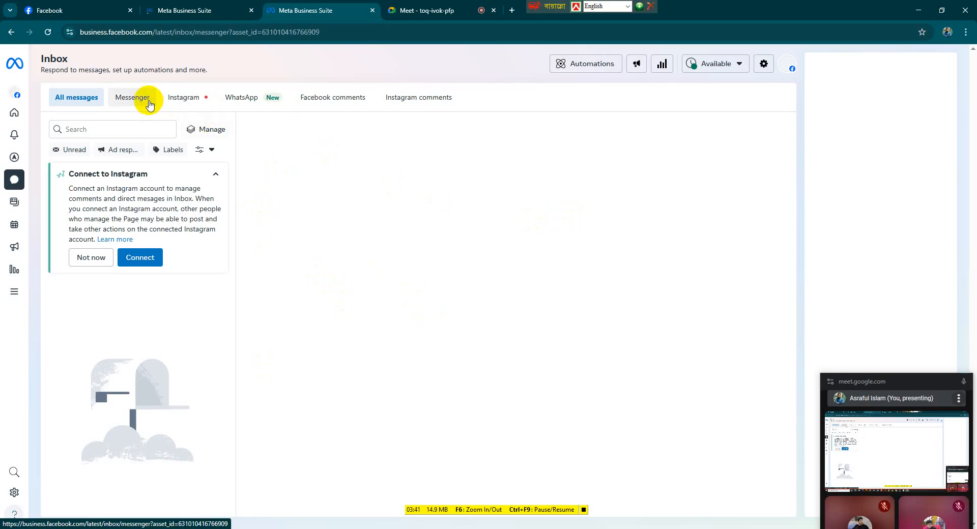
click(186, 99)
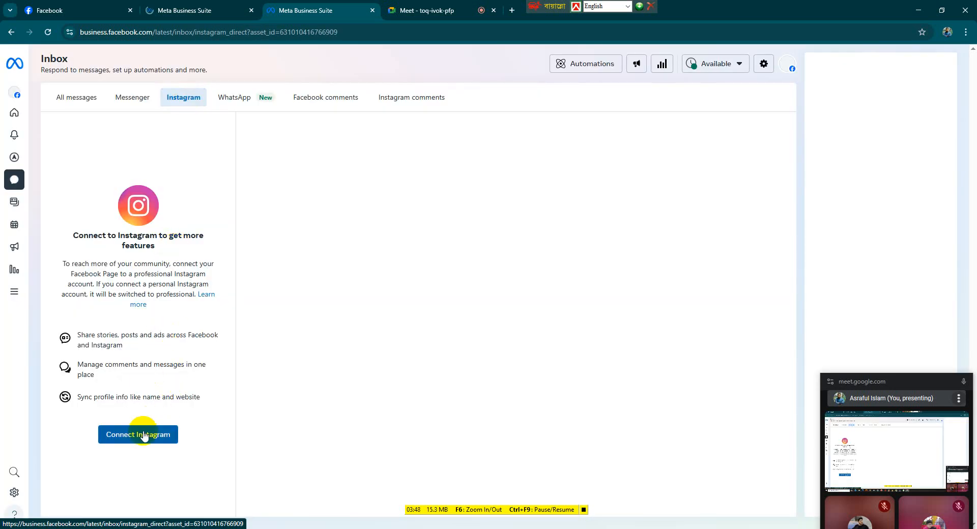
click(251, 101)
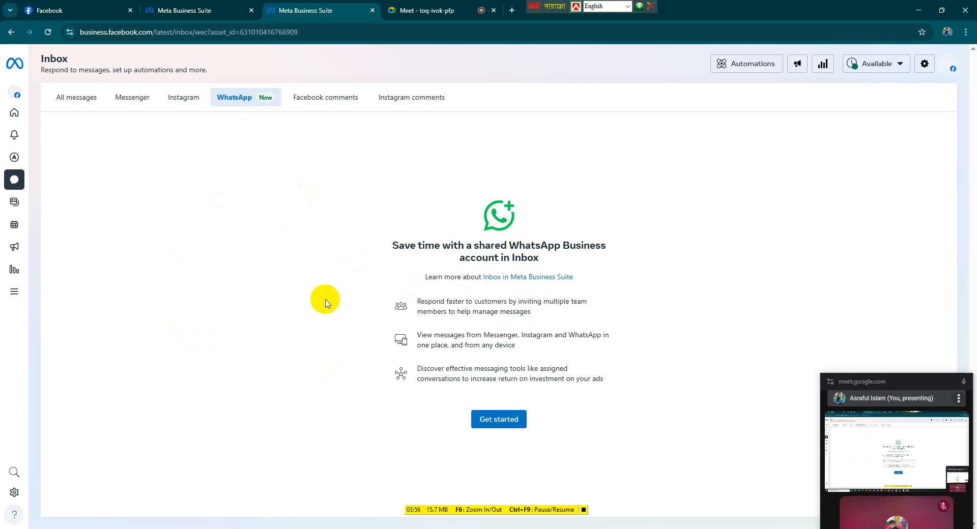
drag(898, 382, 898, 332)
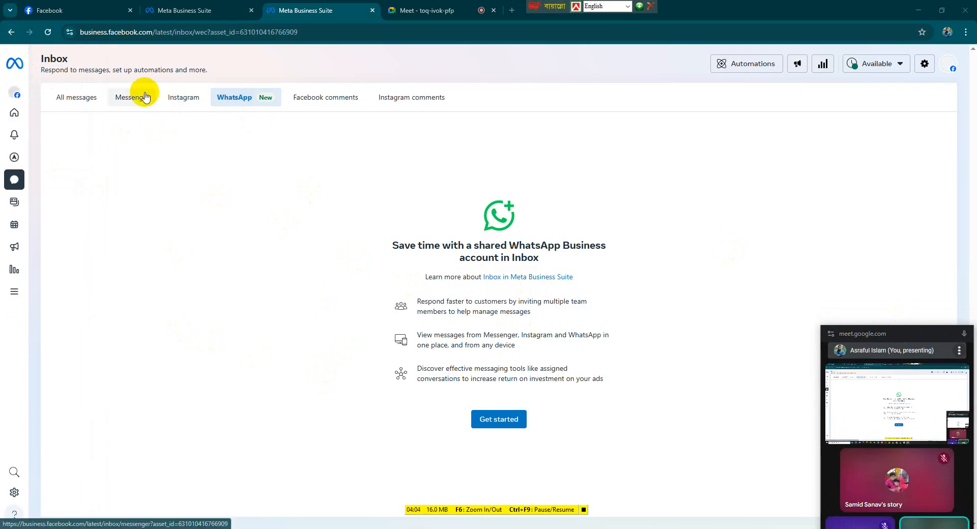
click(306, 100)
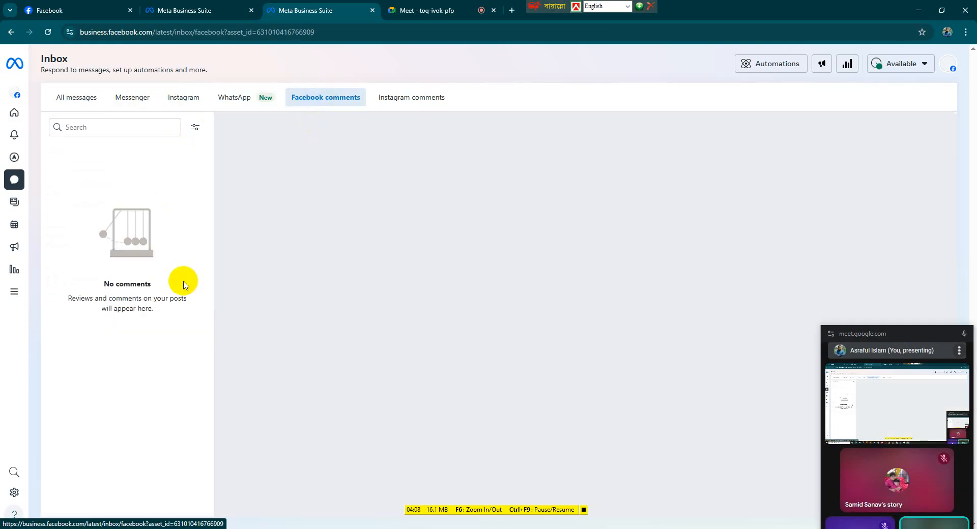
click(403, 100)
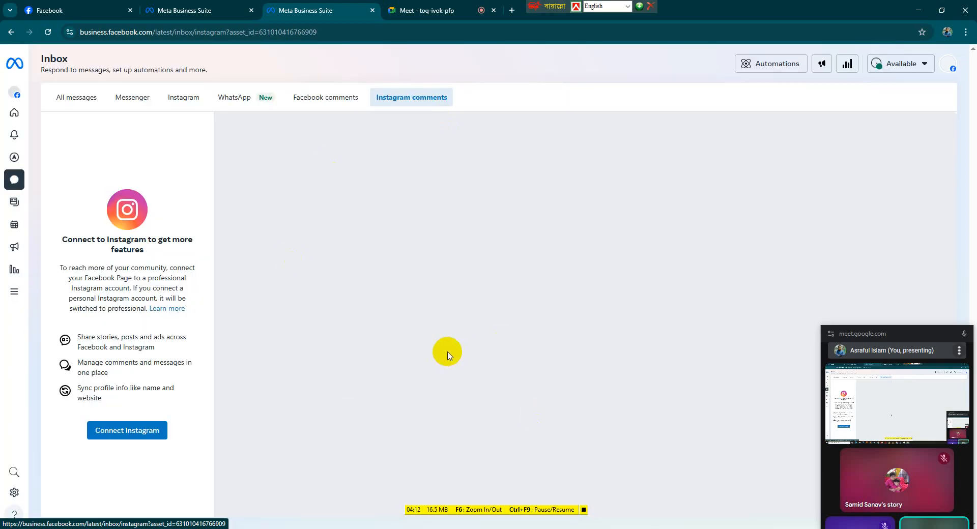
Open Content, dismiss the Clips tip, and browse the Published, Scheduled and Drafts post tabs
mouse_move(12, 163)
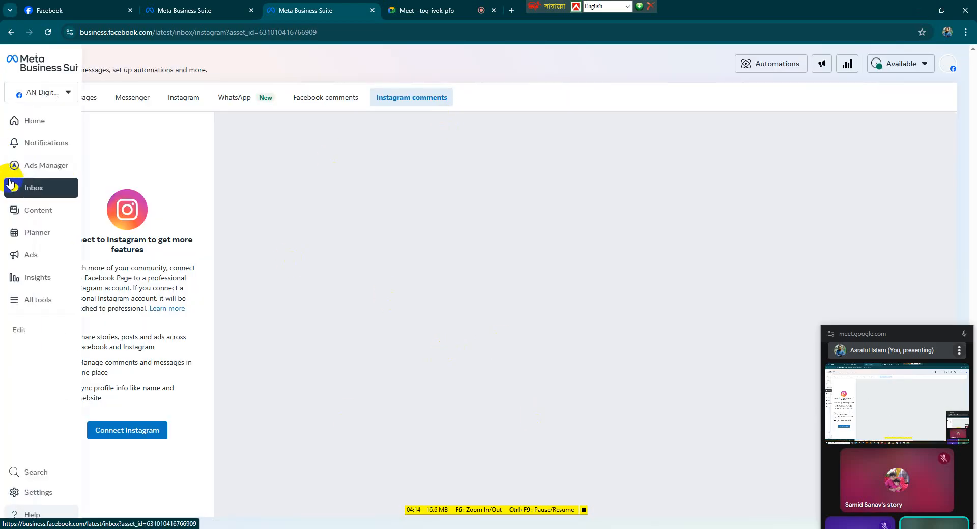
click(16, 210)
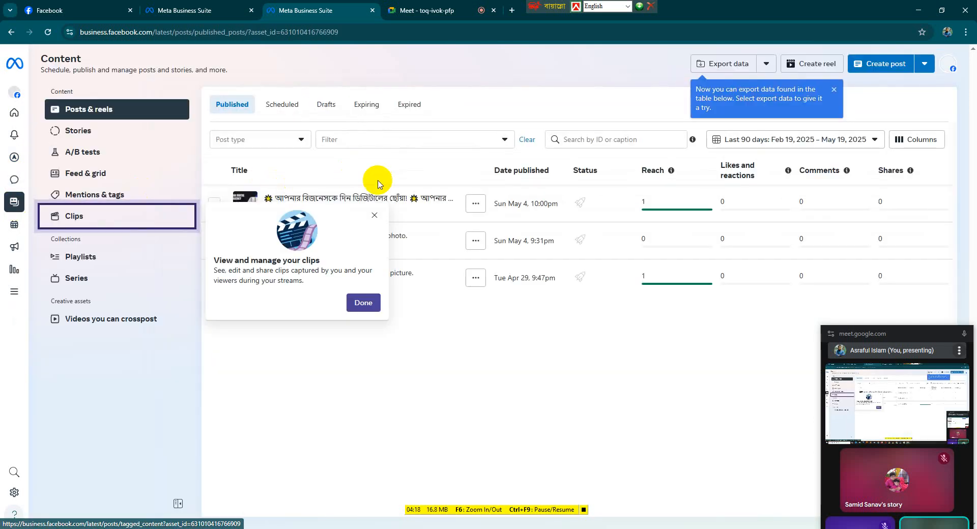
click(375, 218)
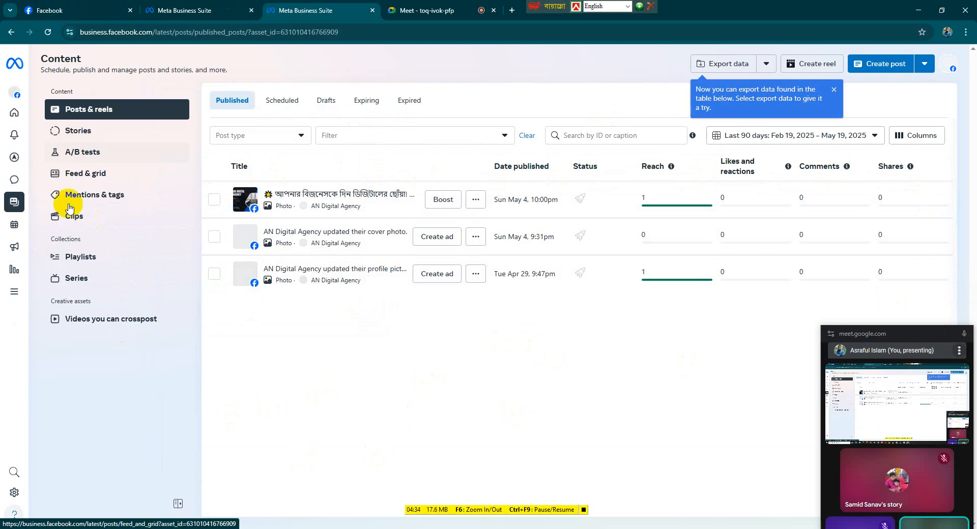
mouse_move(2, 219)
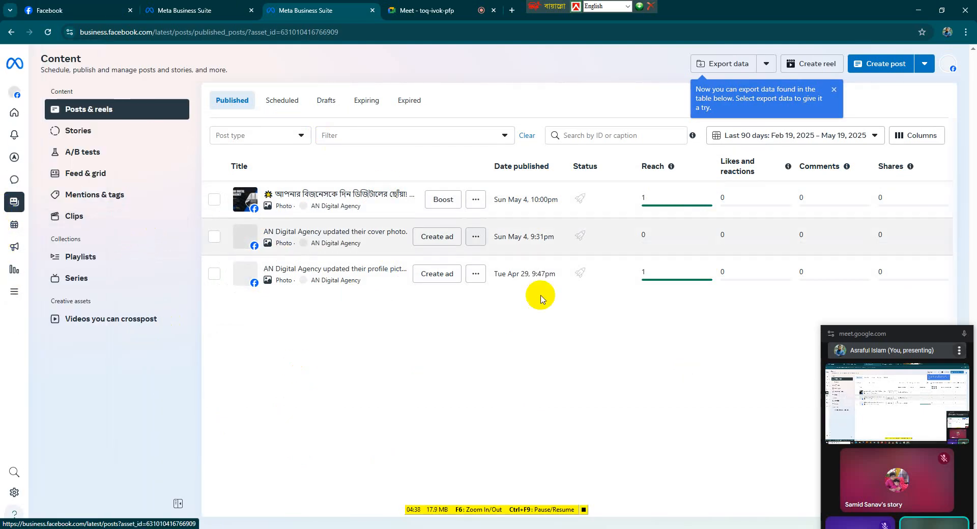
click(290, 101)
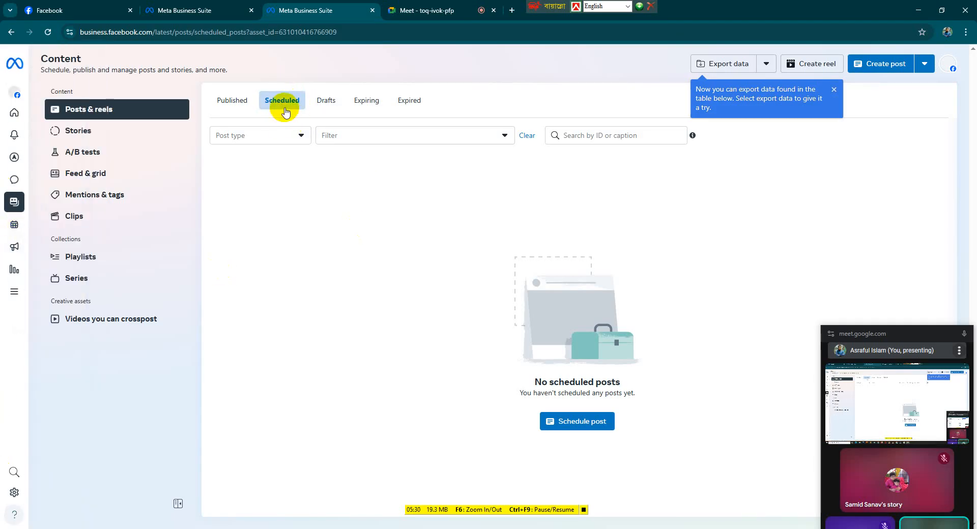
click(334, 109)
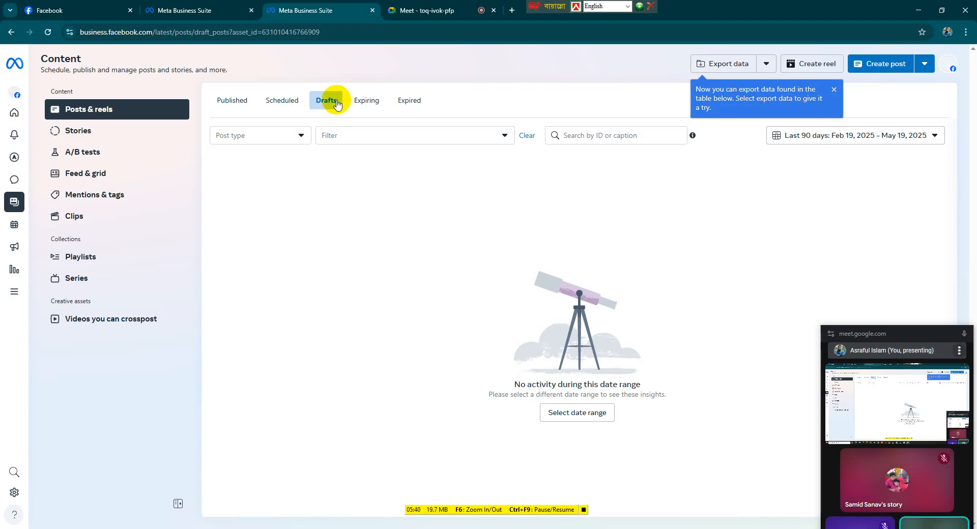
Open the Stories and A/B tests sections of Content and dismiss the tab-renamed notice
click(84, 131)
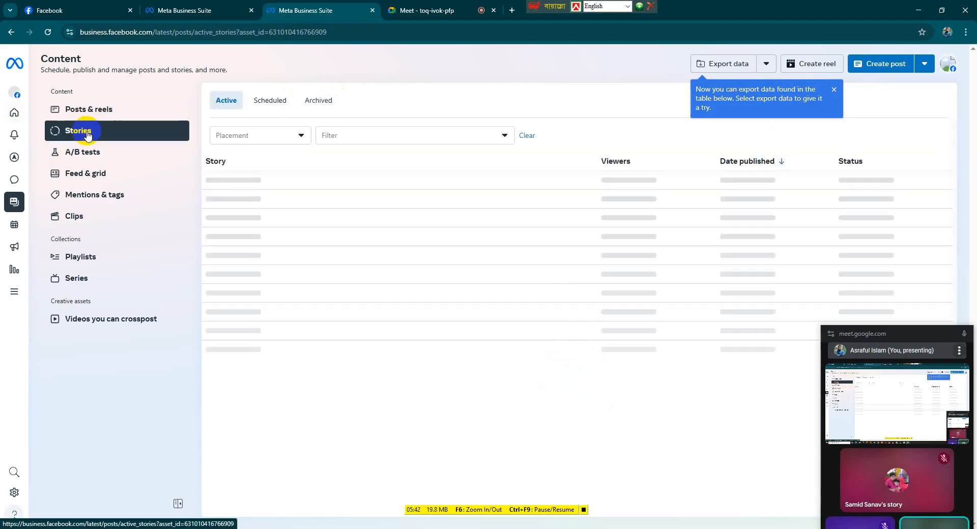
click(88, 159)
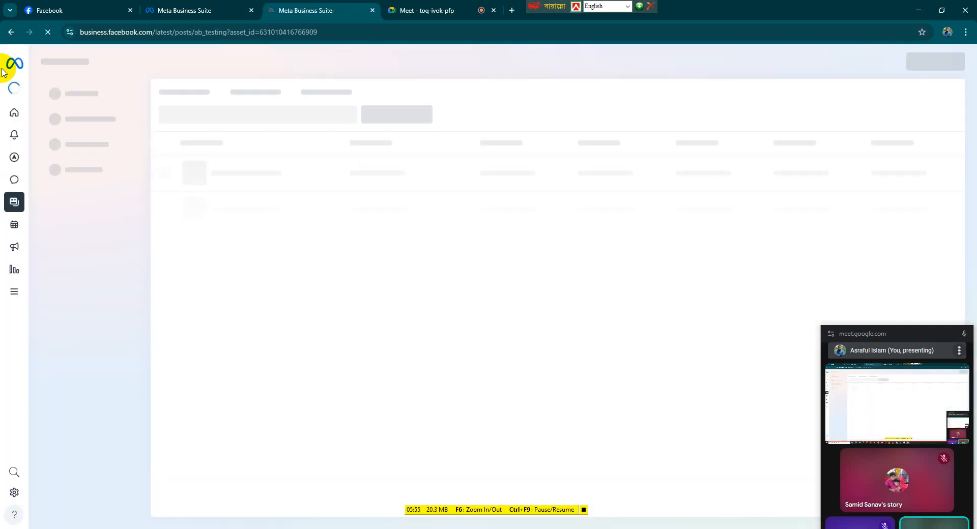
mouse_move(9, 56)
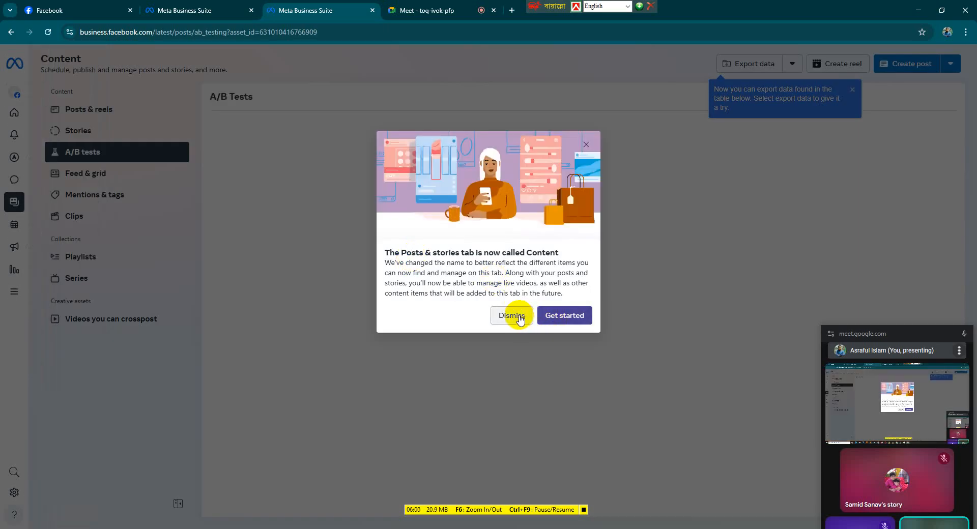
click(517, 316)
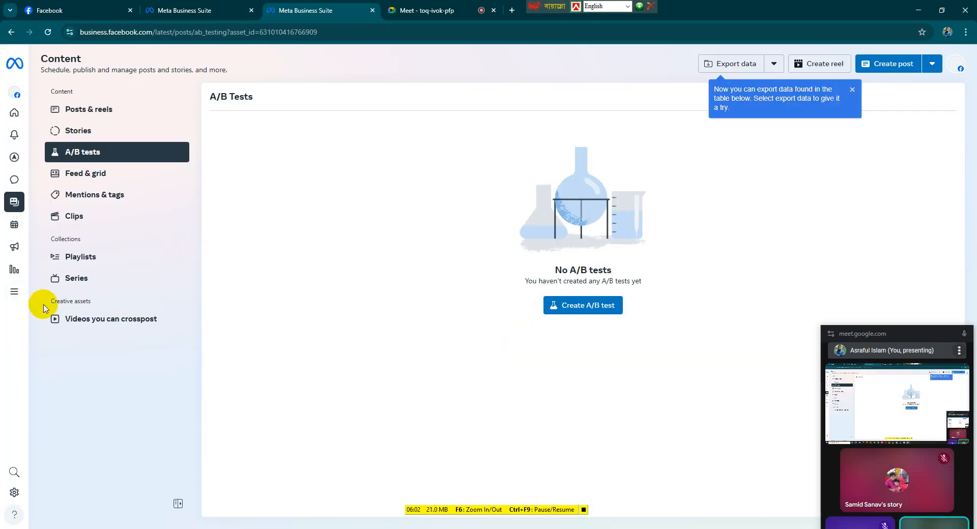
Open the Planner and start a new scheduled post from the Wednesday 21 calendar slot
click(13, 230)
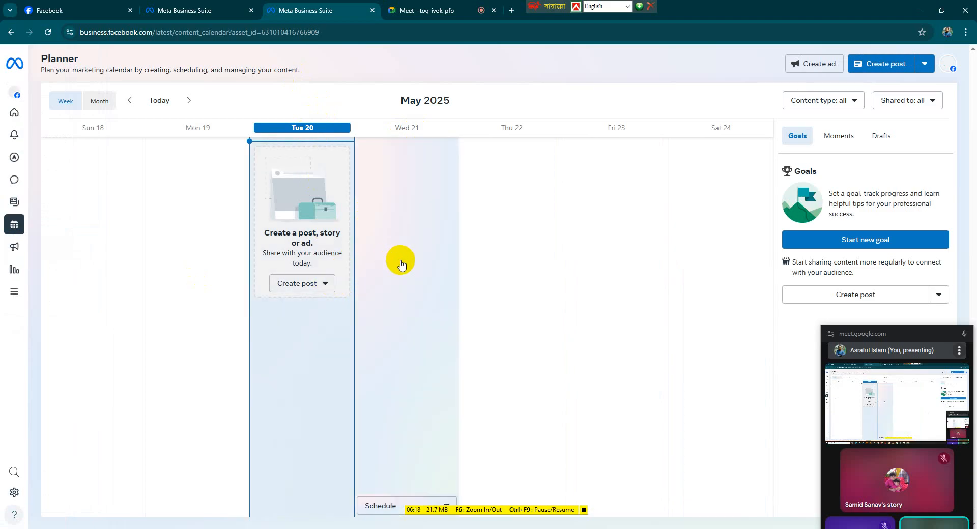
click(401, 263)
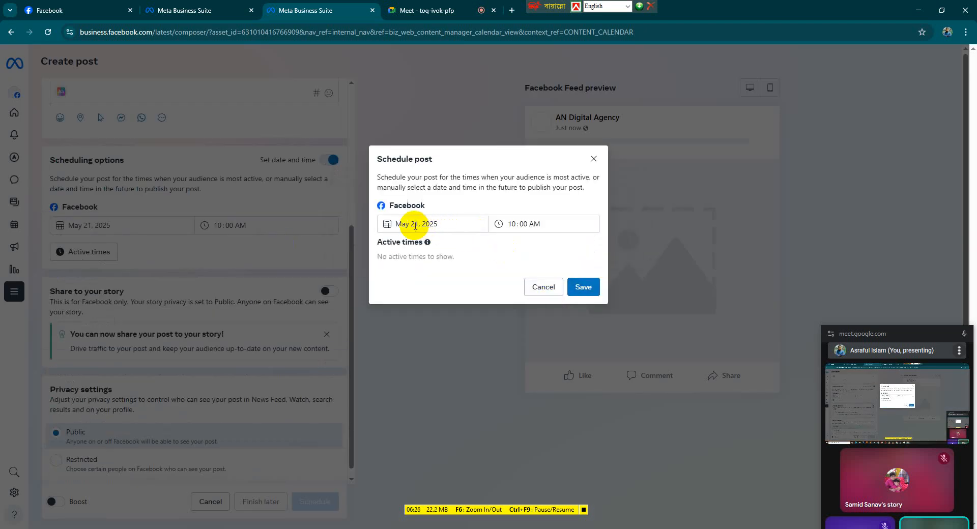
click(392, 227)
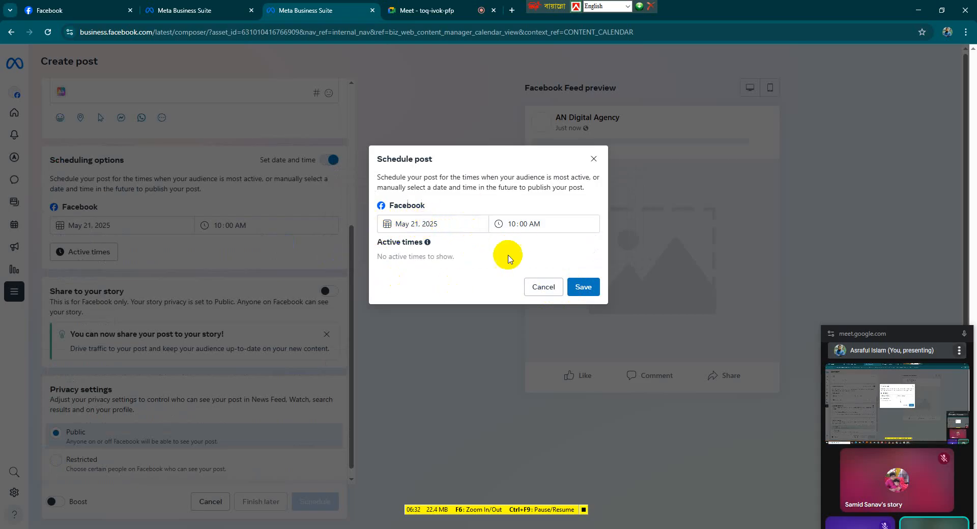
click(511, 222)
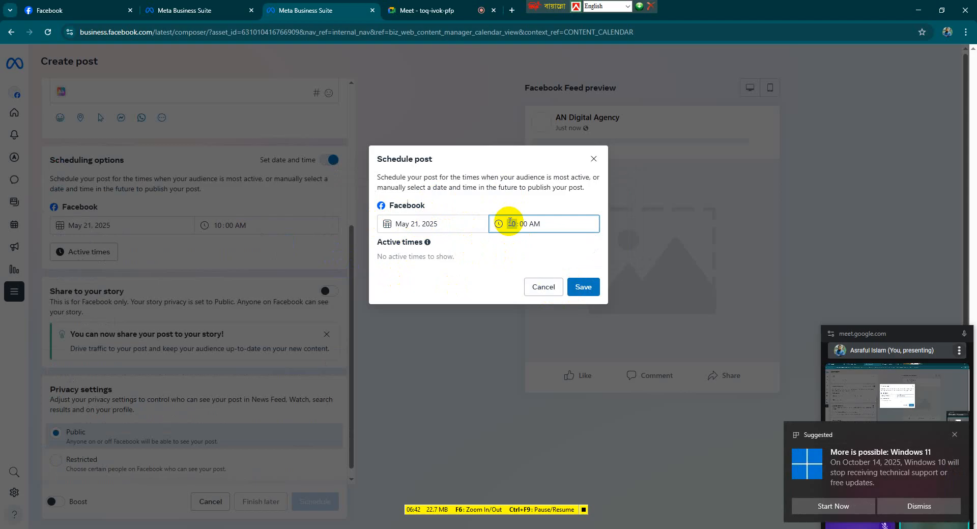
click(919, 506)
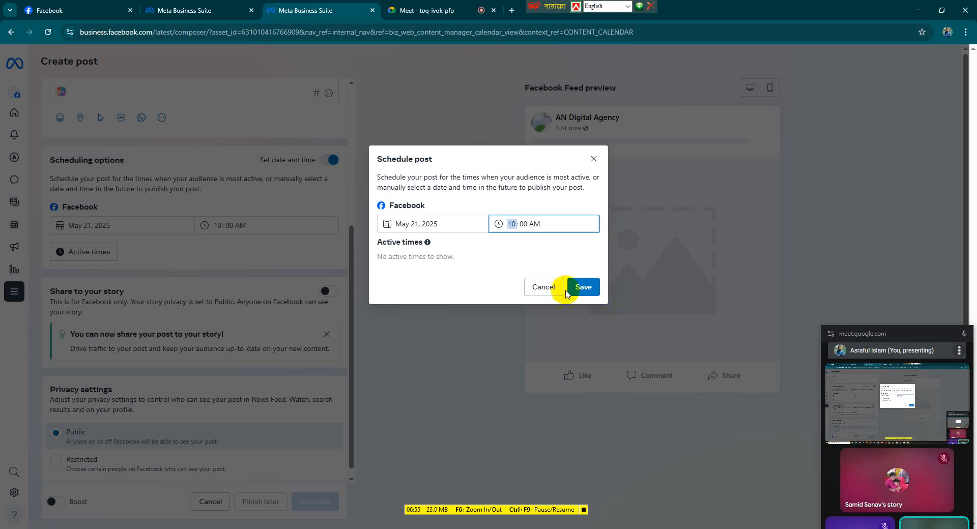
Schedule the post for May 22, 2025 at 11:00 AM and save the schedule
click(411, 225)
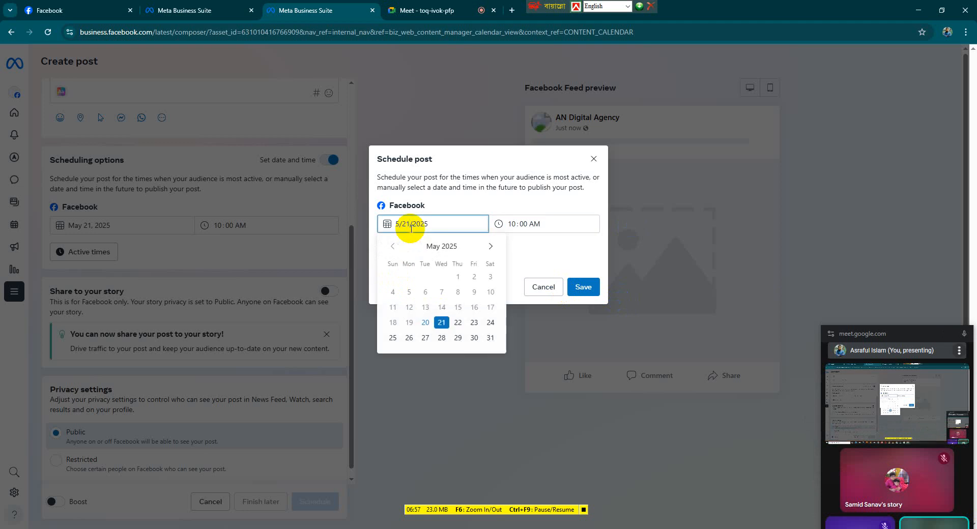
click(458, 324)
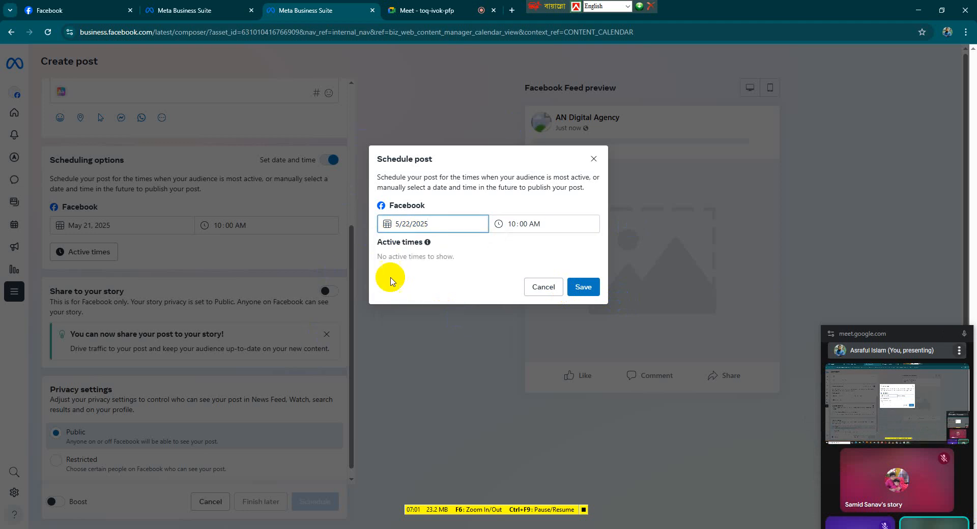
click(517, 223)
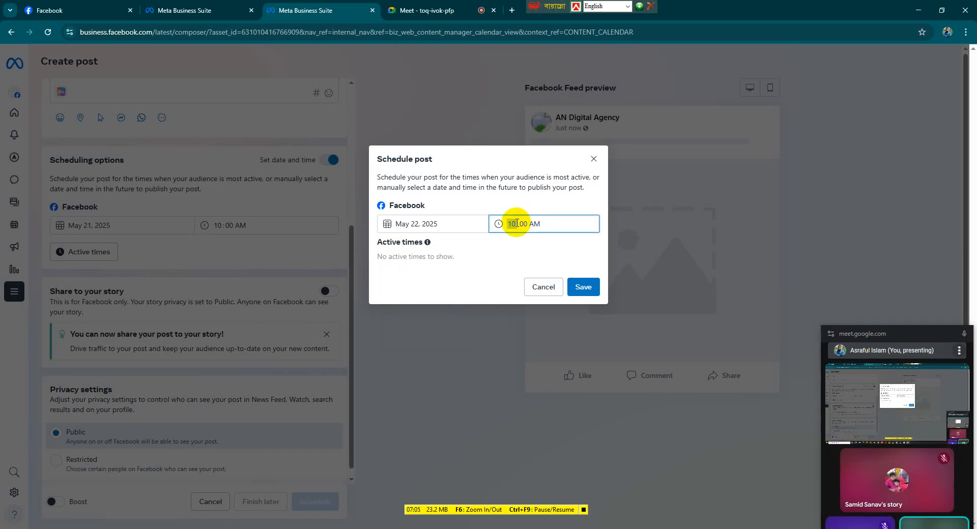
text(12)
click(549, 224)
click(549, 224)
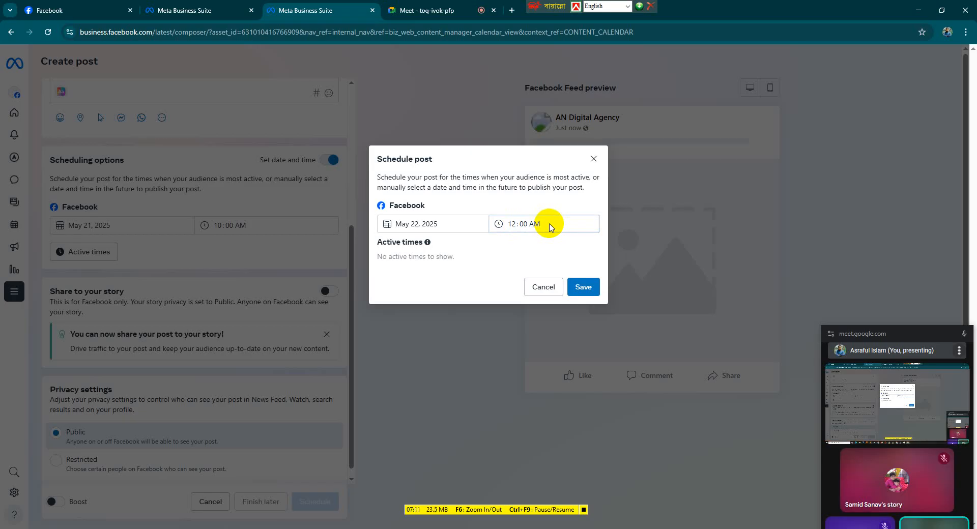
click(513, 225)
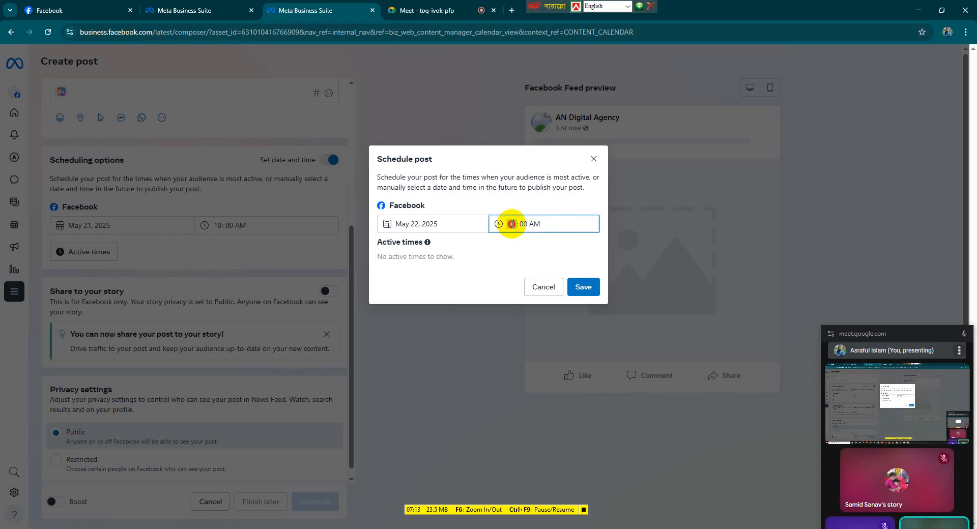
click(547, 220)
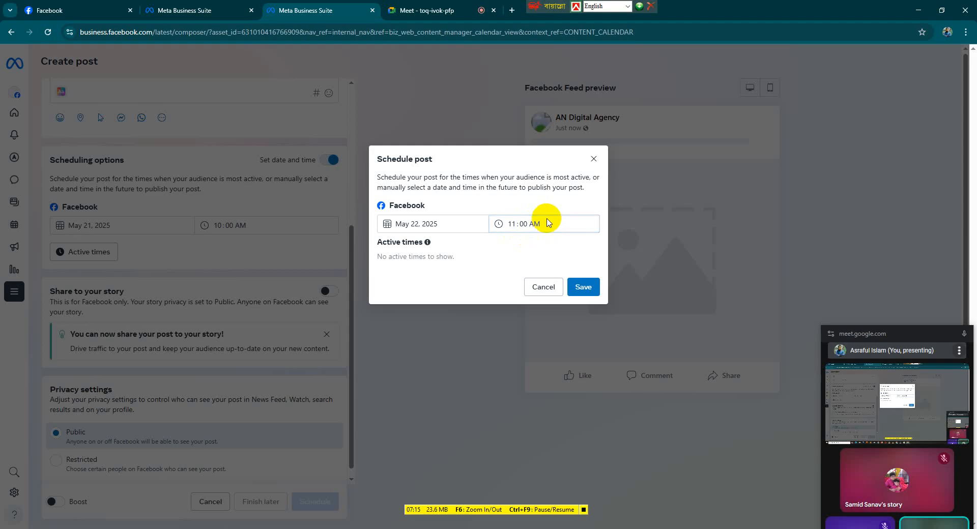
click(584, 287)
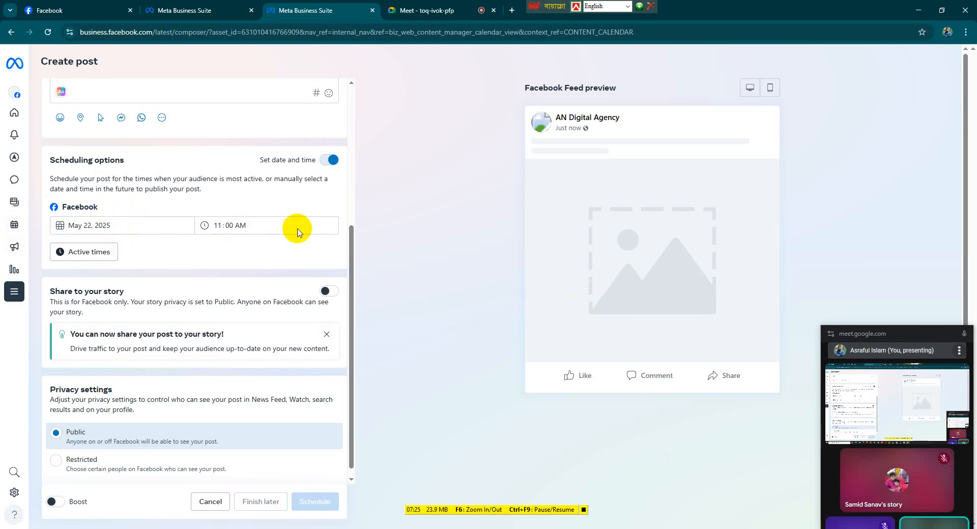
Turn on Share to your story and set its sharing frequency to Share always
scroll(225, 371, down, 1)
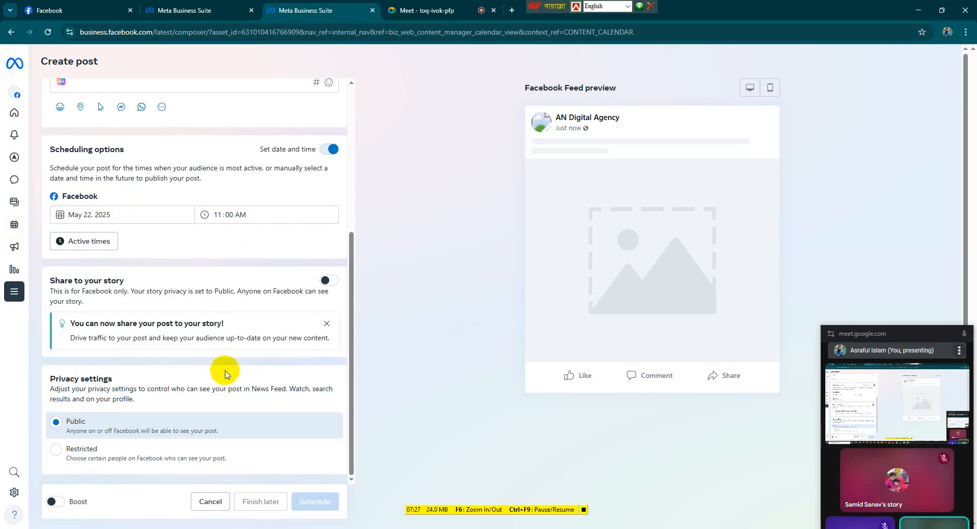
click(330, 279)
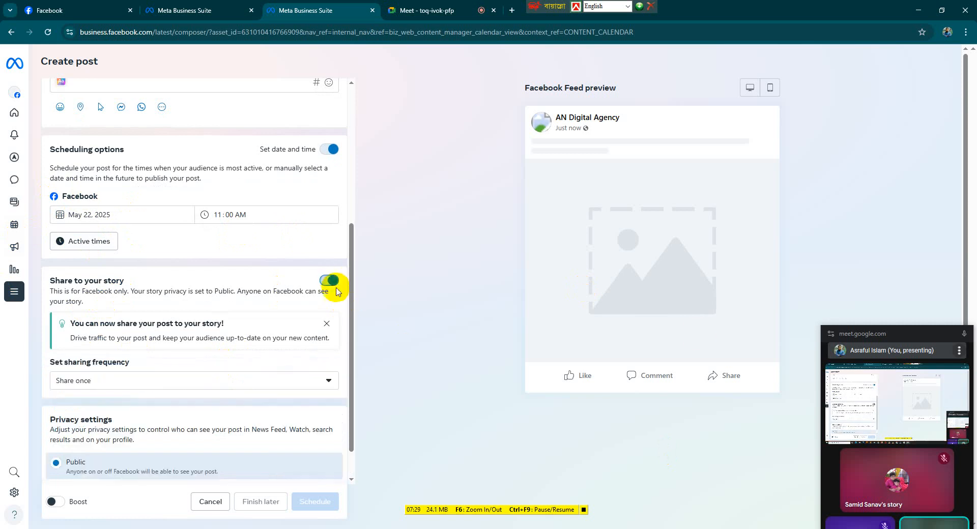
scroll(252, 445, down, 1)
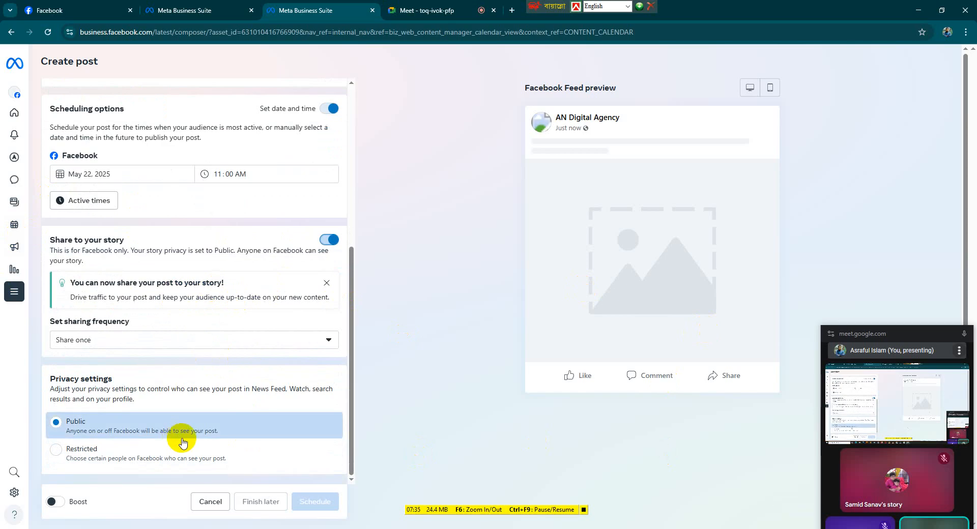
click(120, 341)
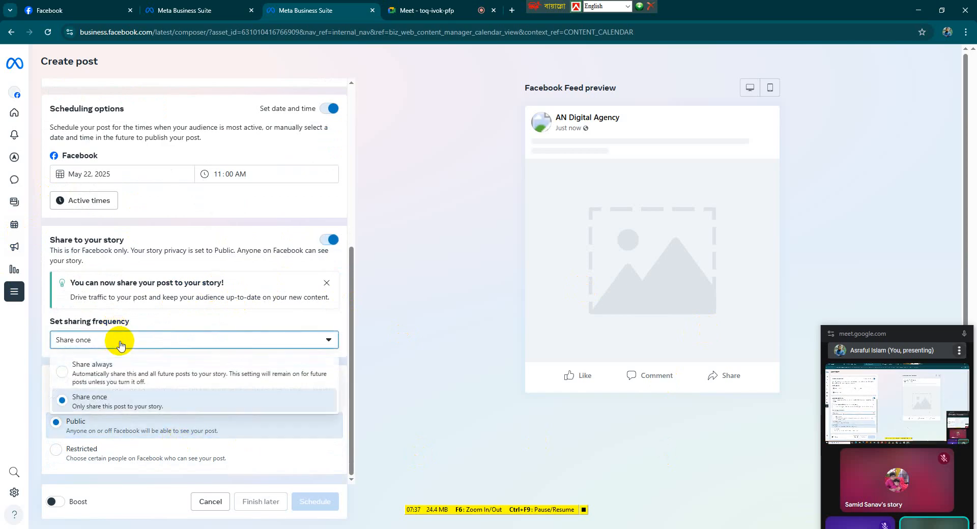
click(109, 369)
scroll(163, 316, up, 5)
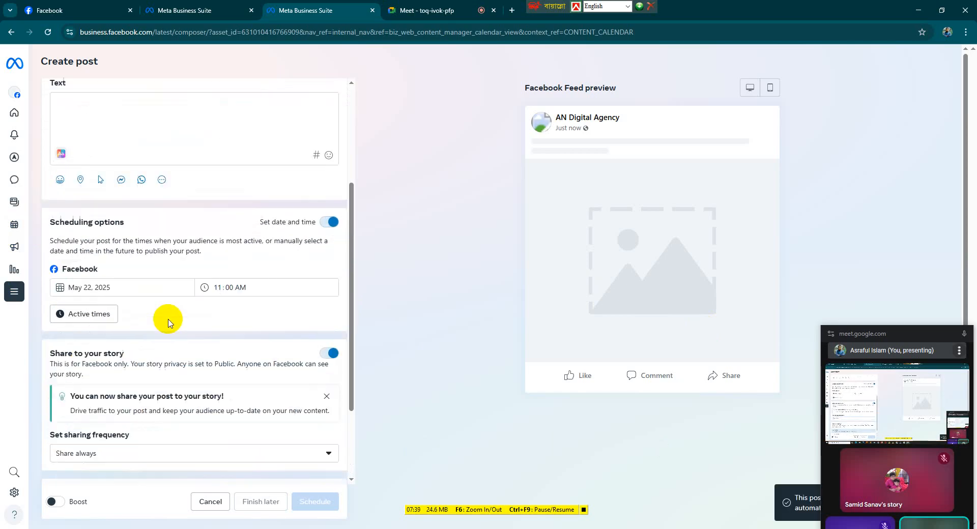
scroll(170, 322, up, 1)
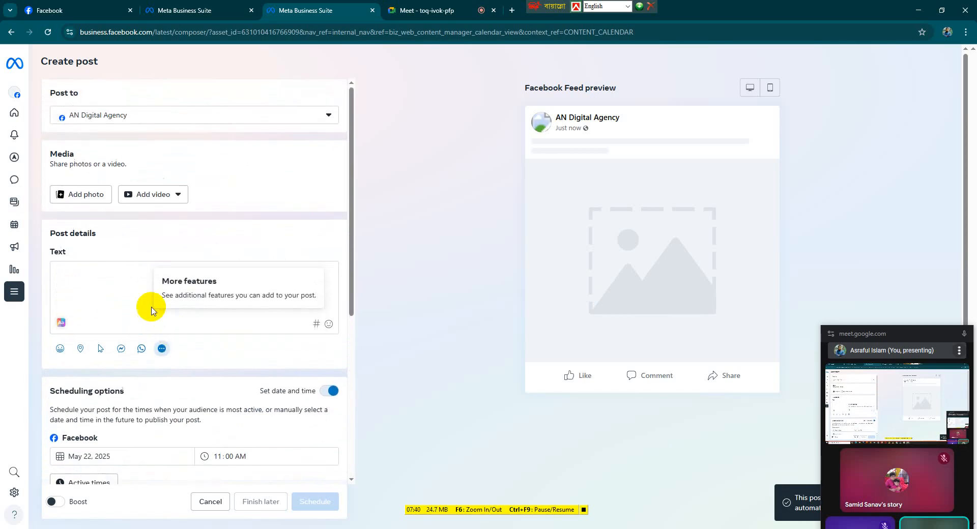
Write the post text 'Big Offer for Eid.' with '50% Discount.' on a second line
click(82, 269)
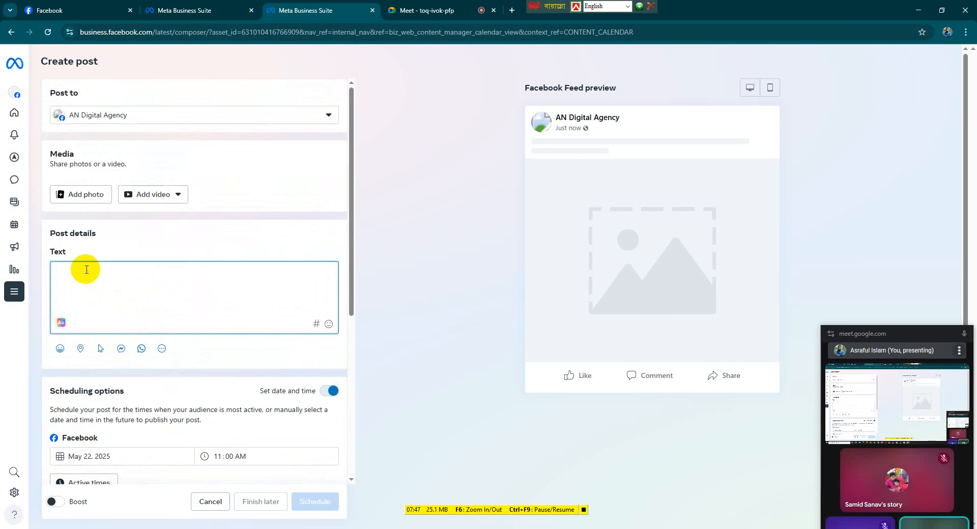
text(B)
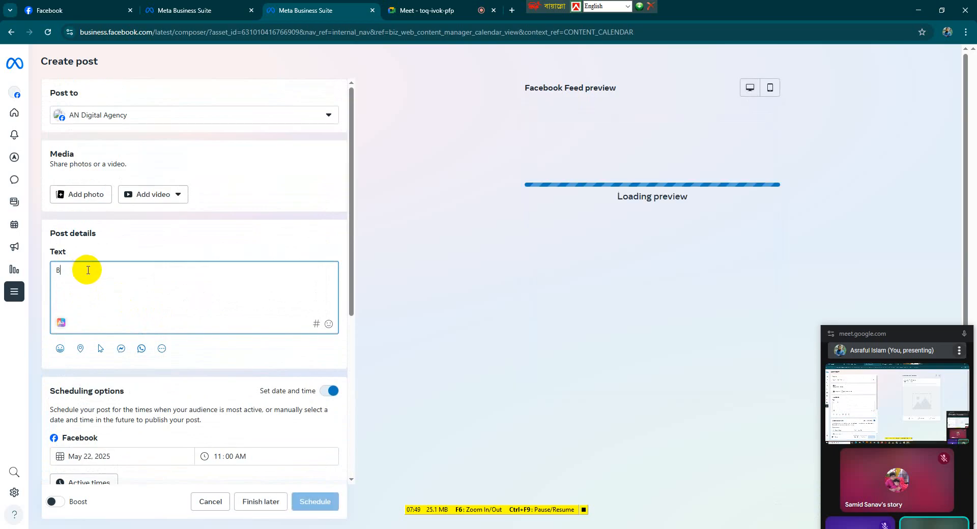
text(ig Off)
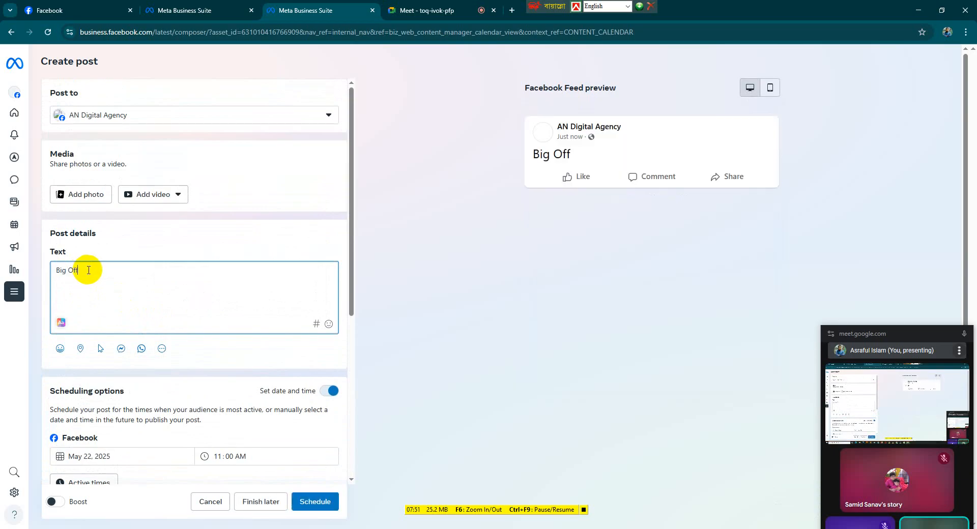
text(er for Eid)
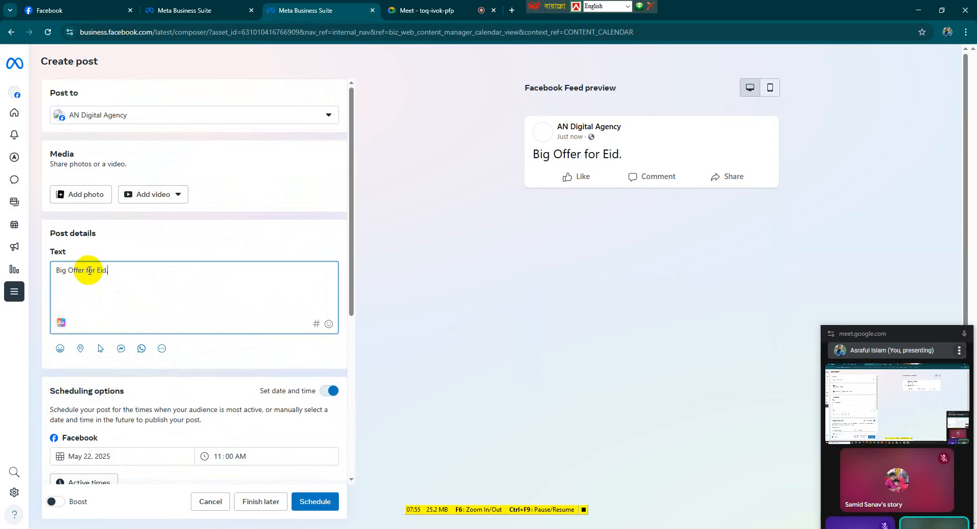
text(.)
key(Return)
text(%)
key(BackSpace)
key(BackSpace)
text(50)
key(BackSpace)
text(50)
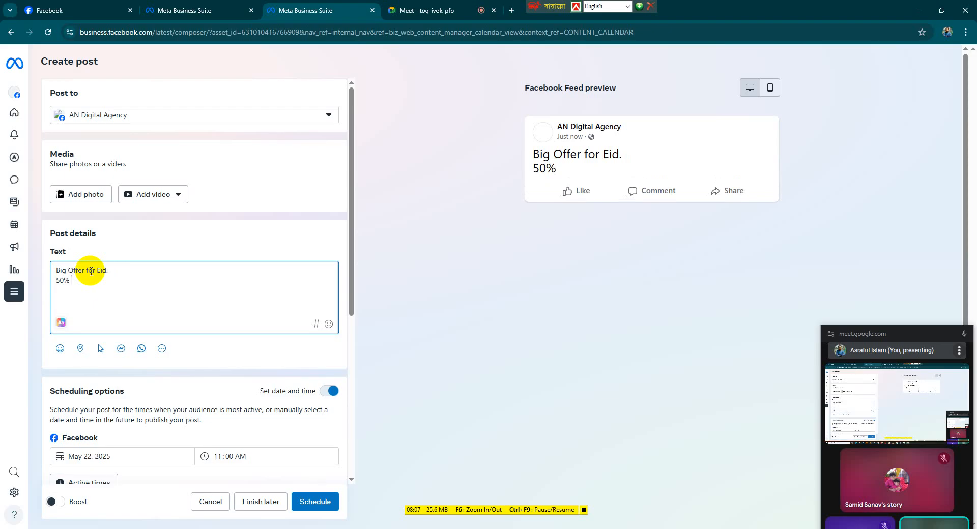
text(% Discount.)
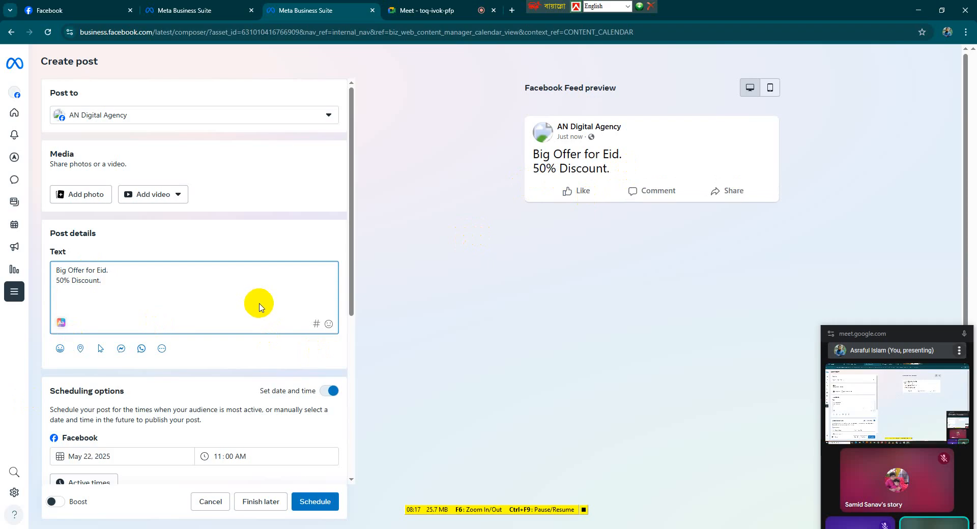
Add the lines 'Discount on all clothes.' and 'Only for 22 May 2025' to the post text
key(Return)
text(Disco)
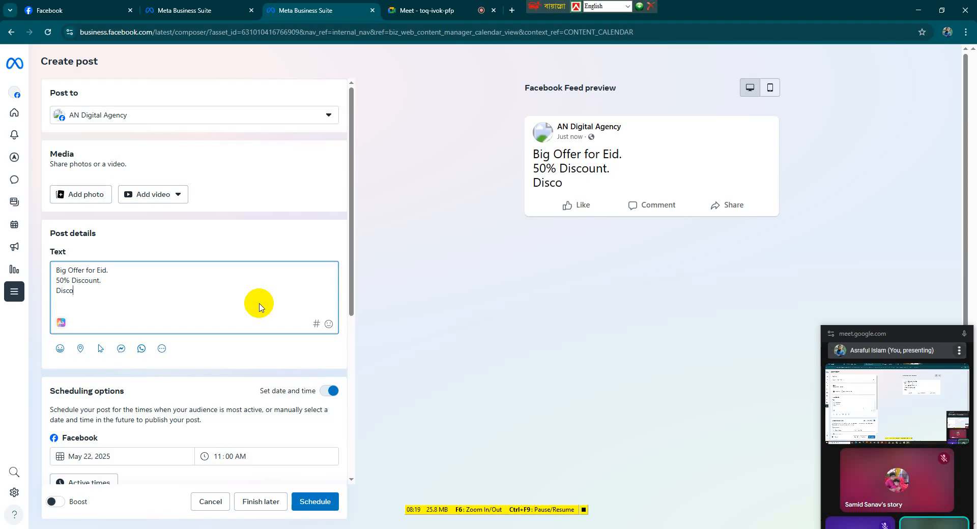
text(unt on )
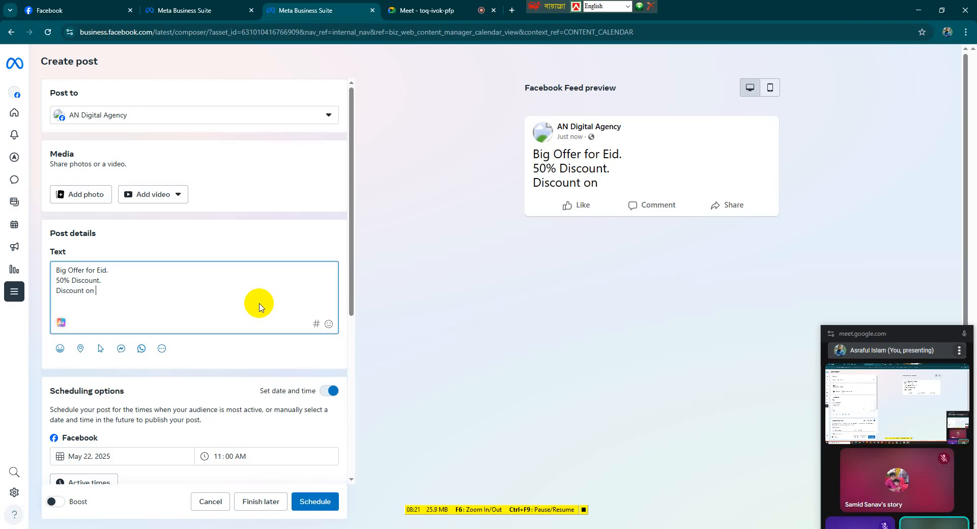
text(all cloth)
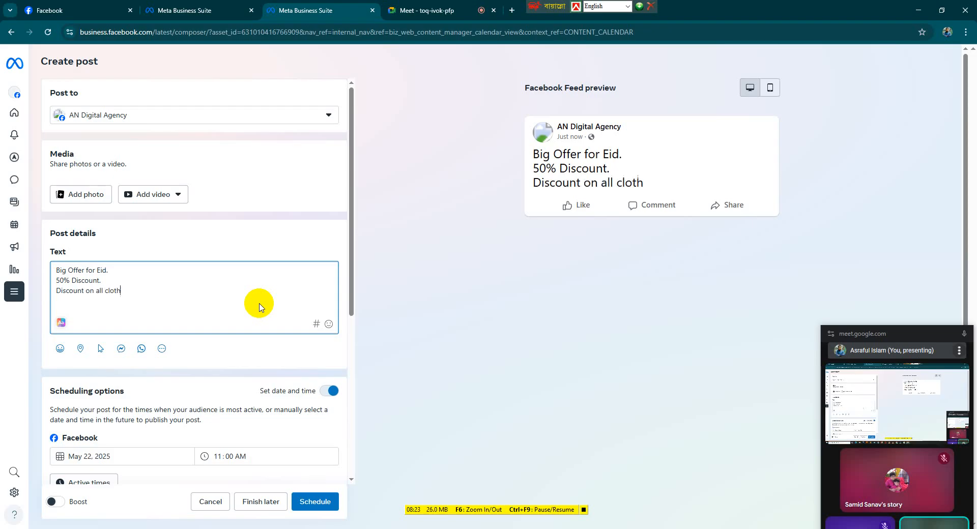
text(es.)
key(Return)
text(ON)
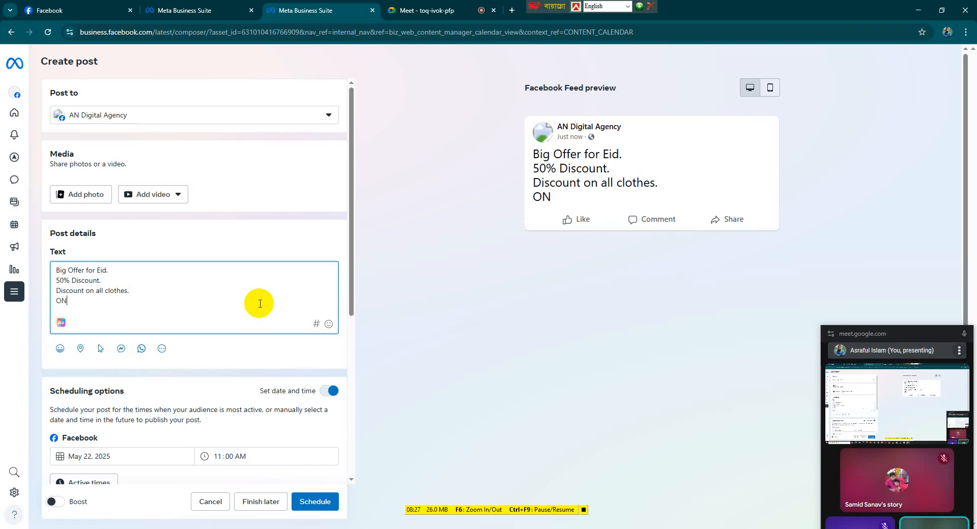
key(BackSpace)
text(nly for 22 M)
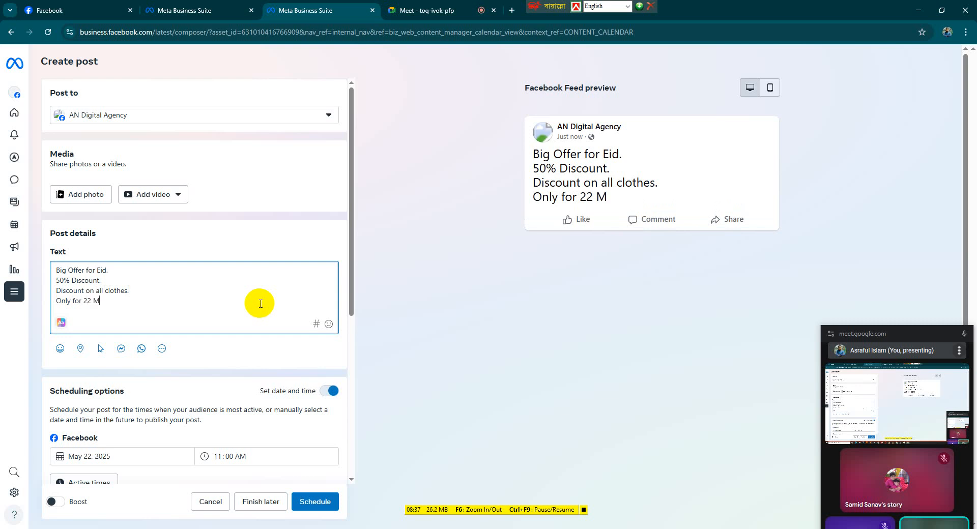
text(ay 2025)
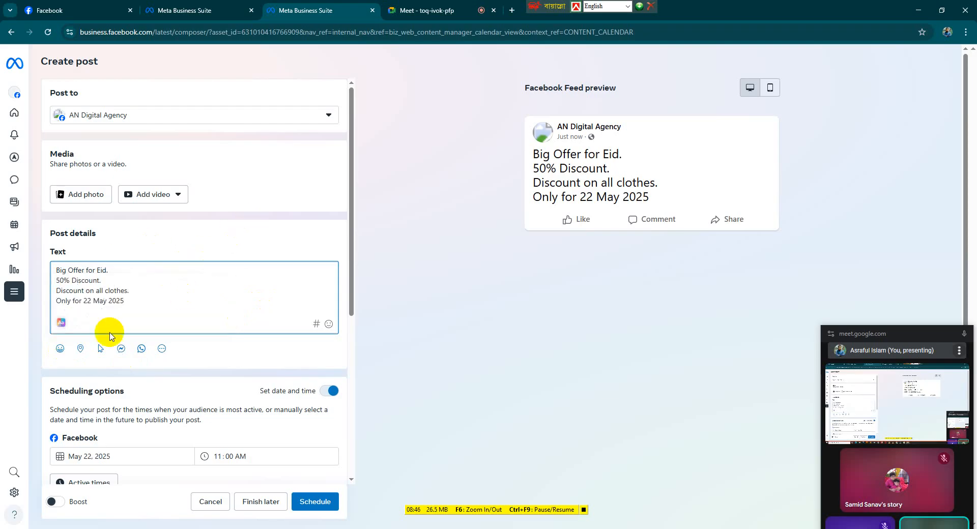
Add the location Mirpur 1 to the post by searching for mirpur 01 and saving it
click(78, 352)
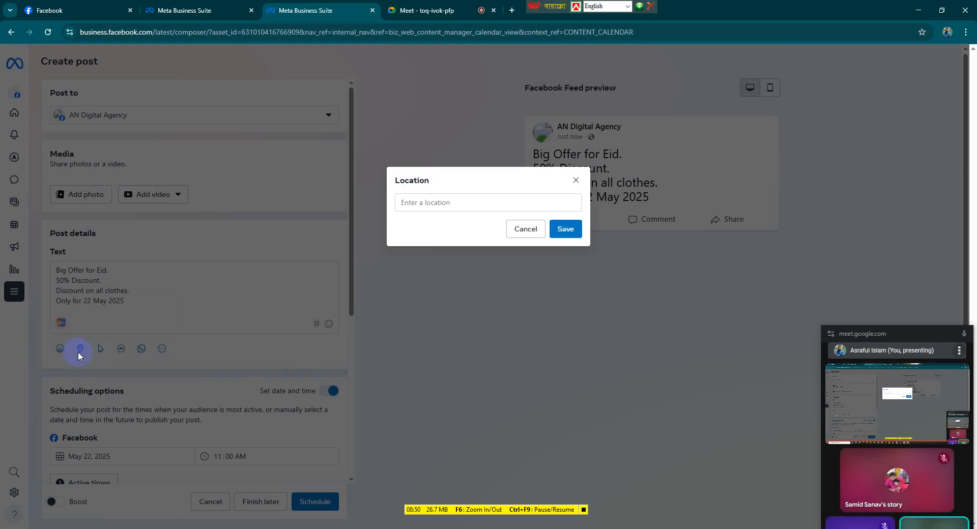
click(468, 203)
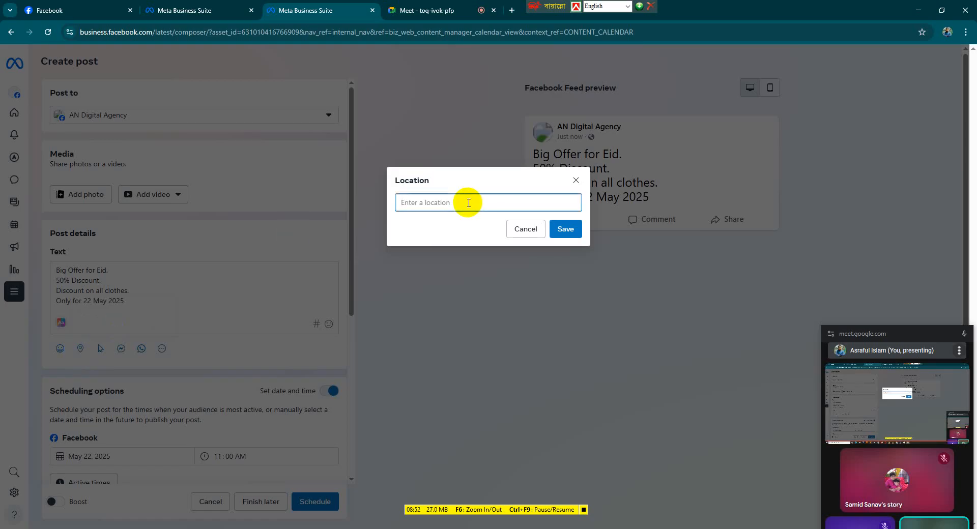
text(mir)
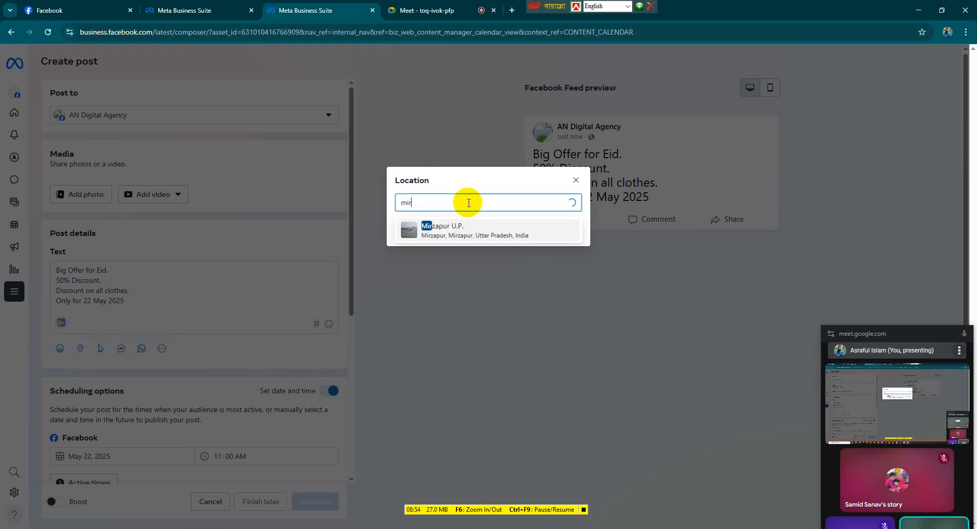
text(pur)
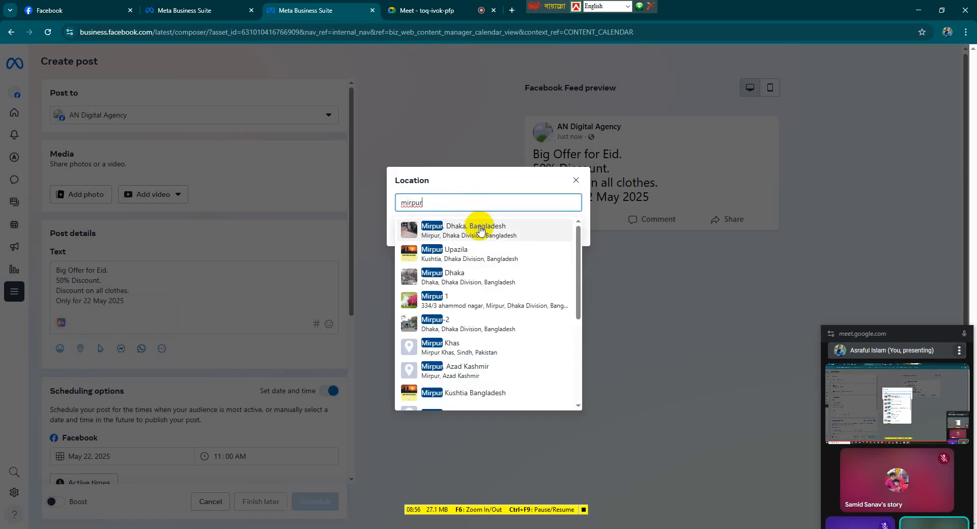
text( 01)
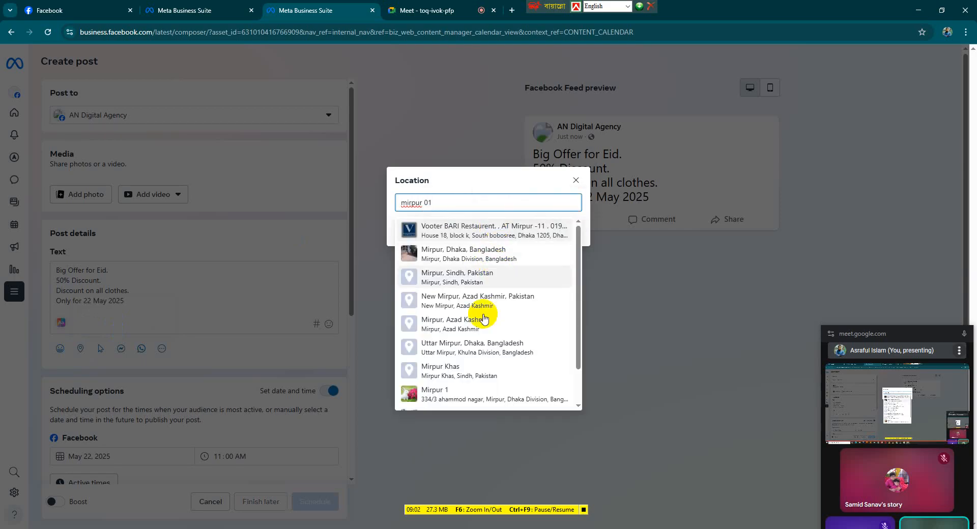
click(482, 389)
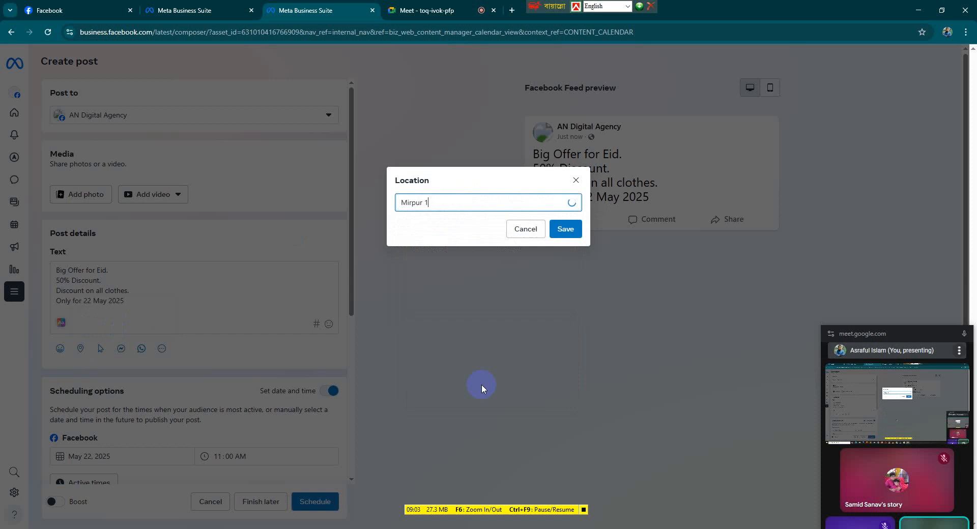
click(565, 227)
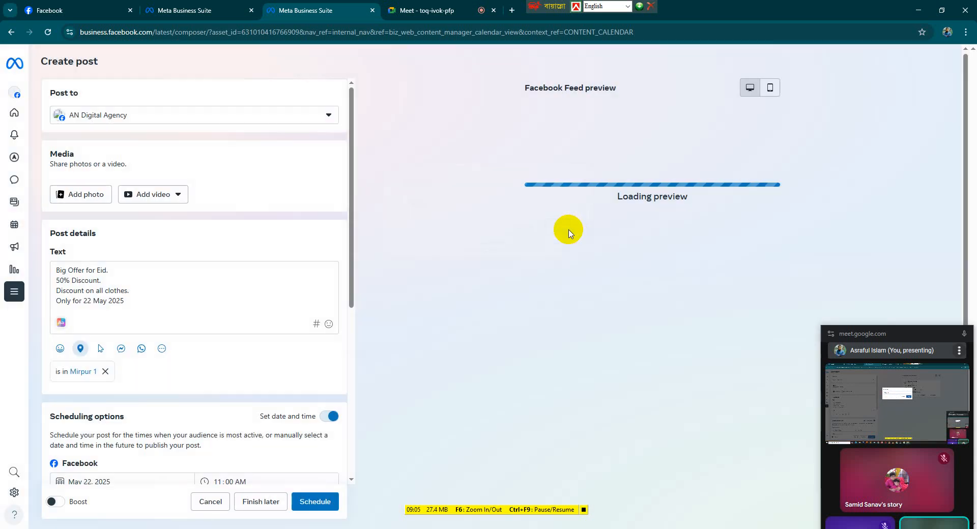
Attach the photo 3d-rendering-futuristic-technologies.jpg from Downloads to the post
click(69, 204)
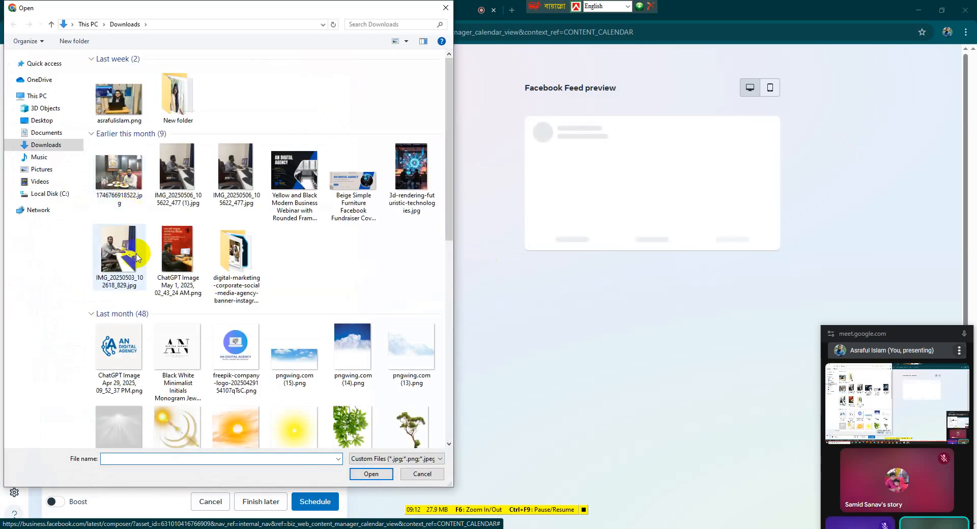
click(405, 175)
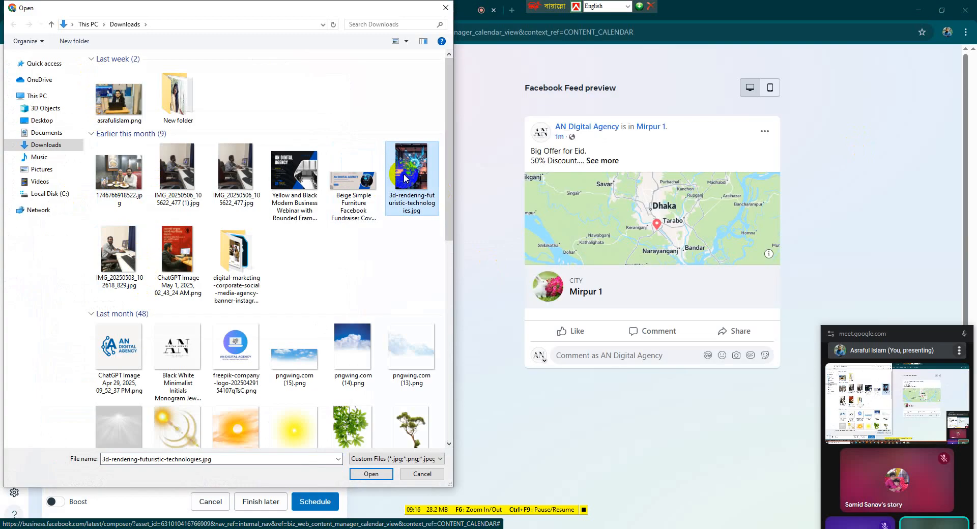
click(371, 474)
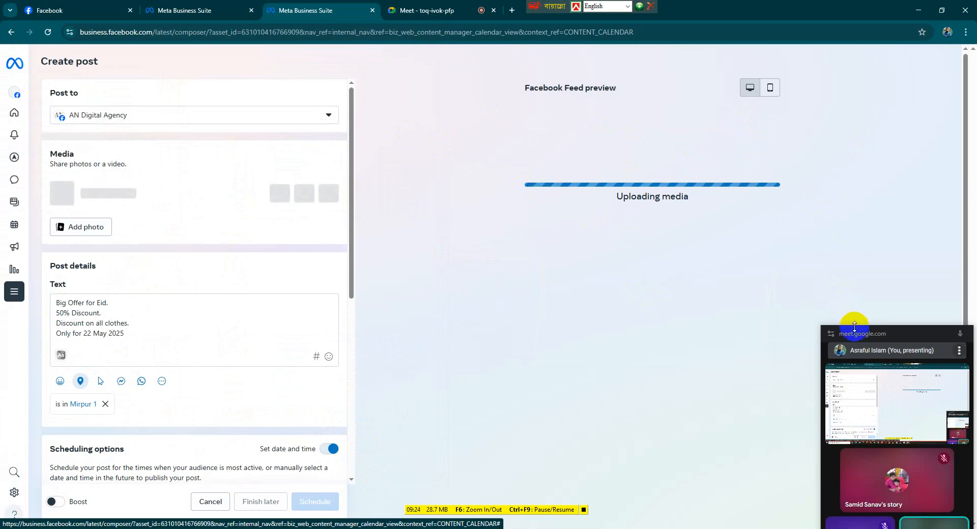
Add a Get messages button to the post
drag(854, 334, 854, 381)
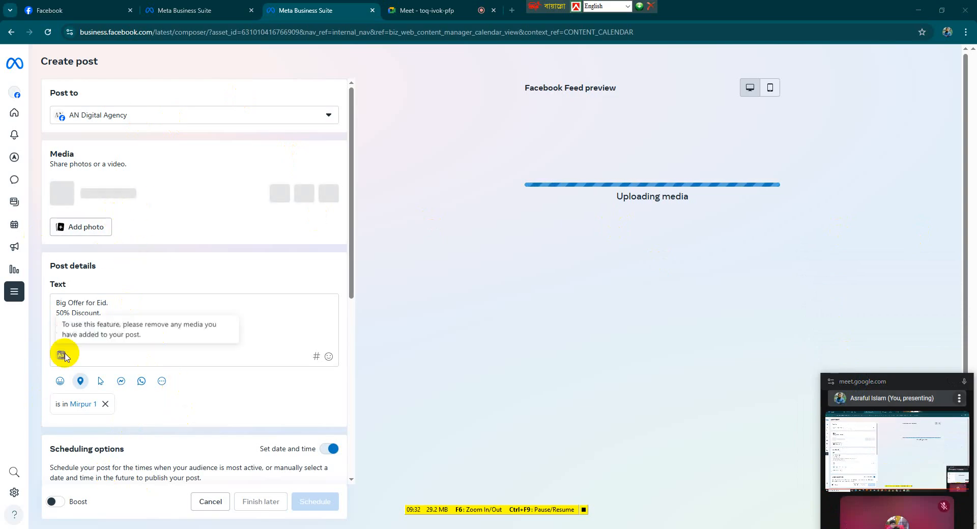
scroll(166, 364, down, 2)
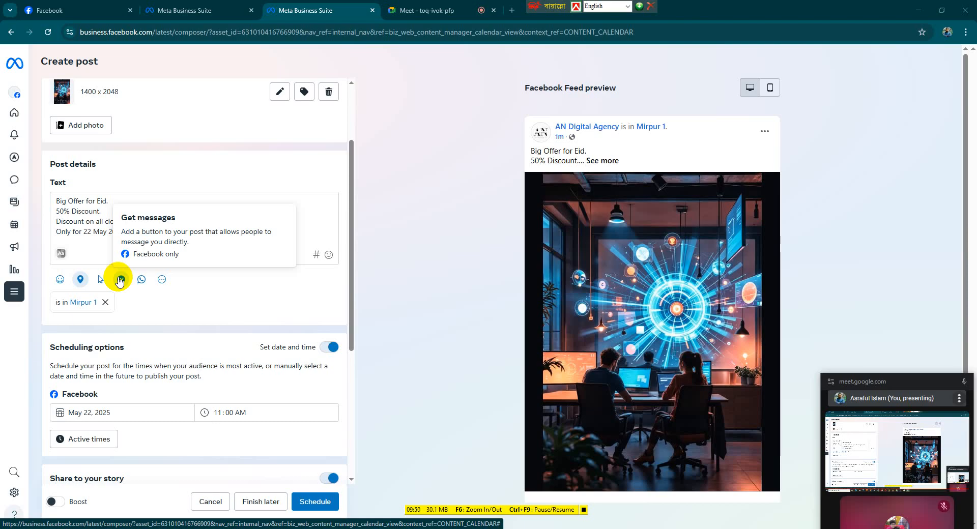
click(121, 279)
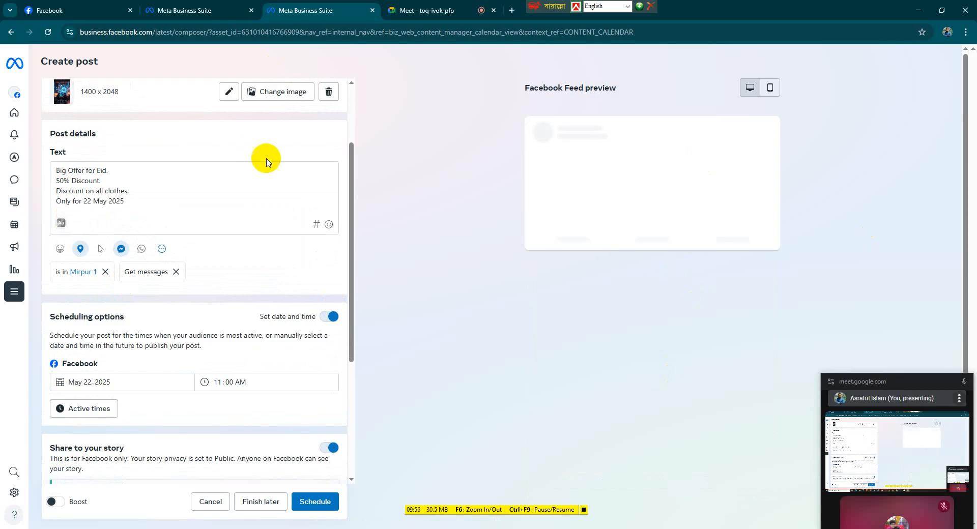
Review the post's scheduling, story sharing, privacy settings and feed preview
scroll(192, 348, down, 1)
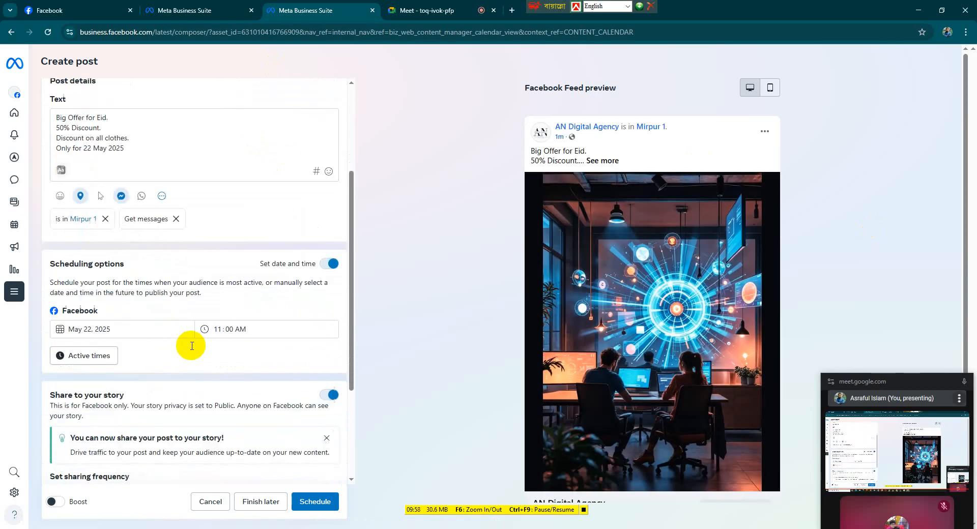
scroll(192, 345, down, 3)
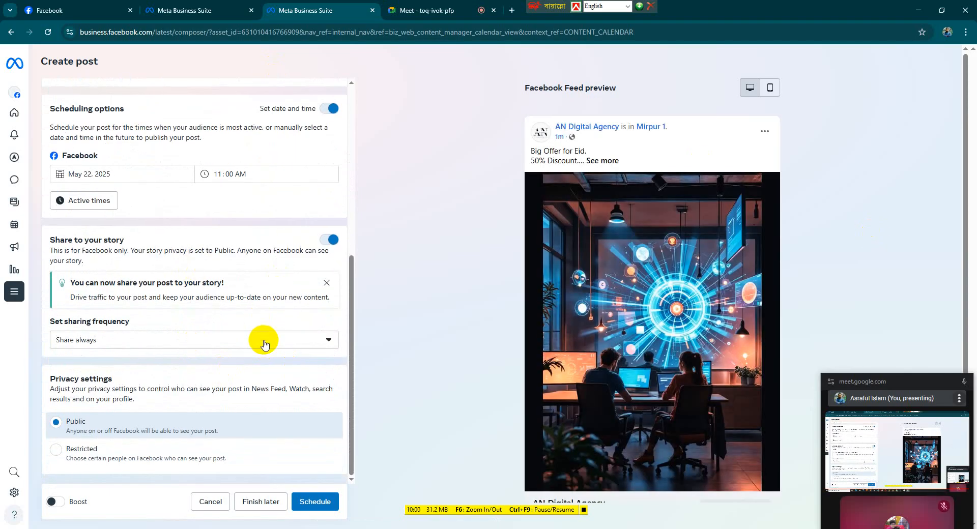
scroll(223, 263, up, 2)
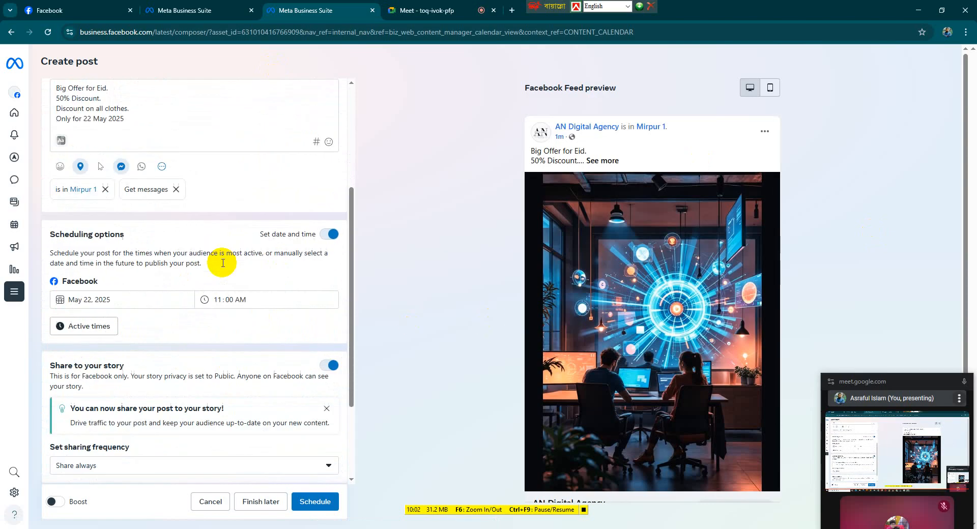
scroll(227, 229, up, 1)
scroll(246, 226, up, 3)
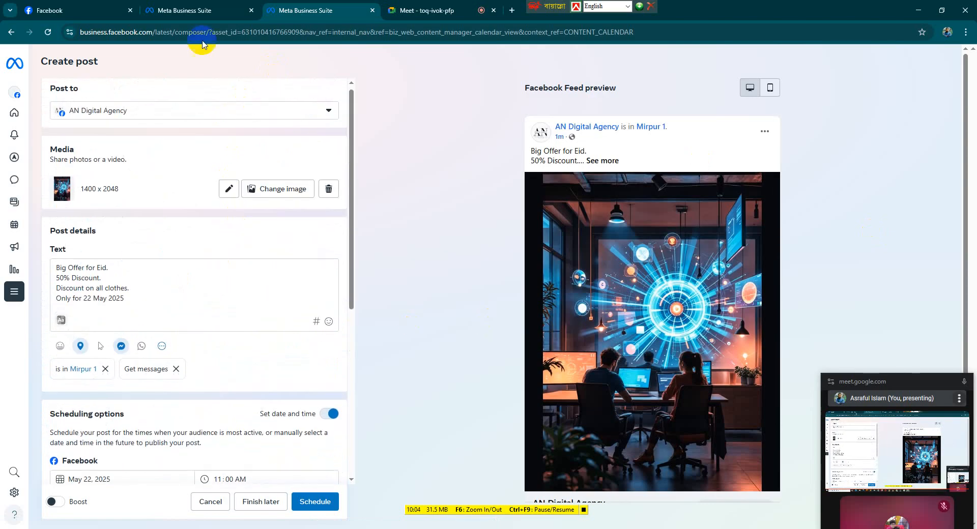
scroll(224, 244, up, 1)
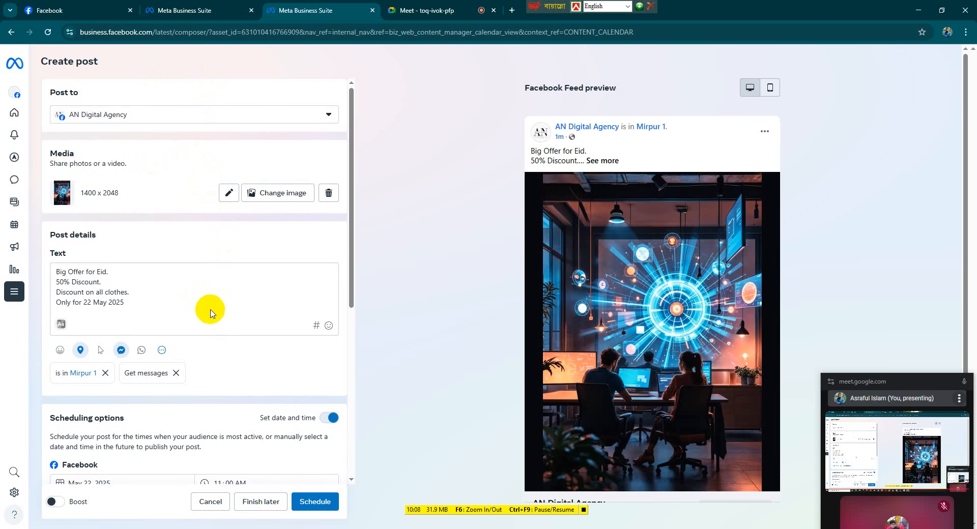
scroll(211, 311, down, 6)
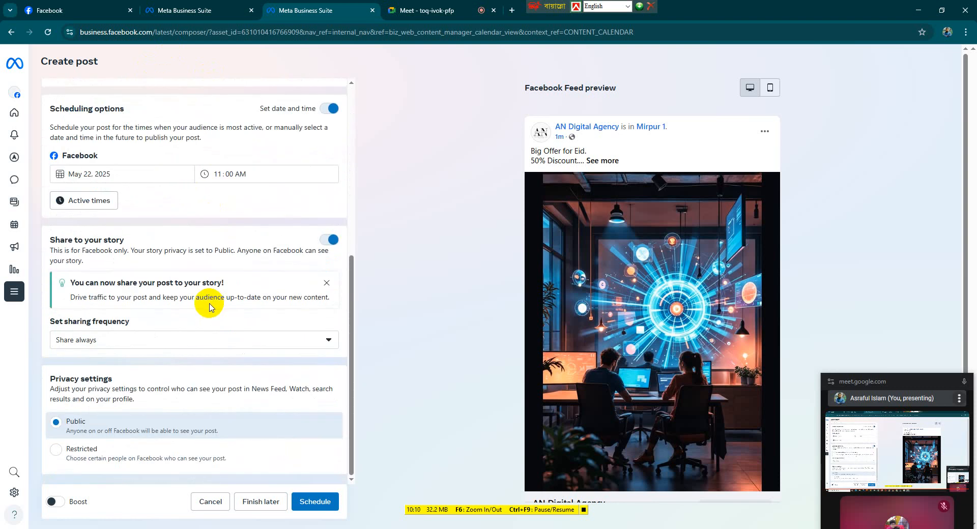
scroll(209, 305, up, 2)
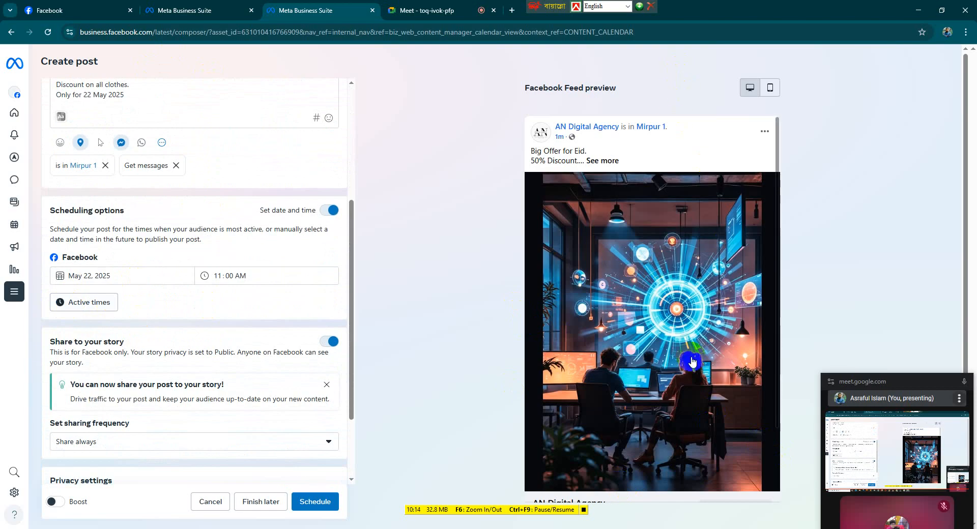
scroll(682, 370, down, 2)
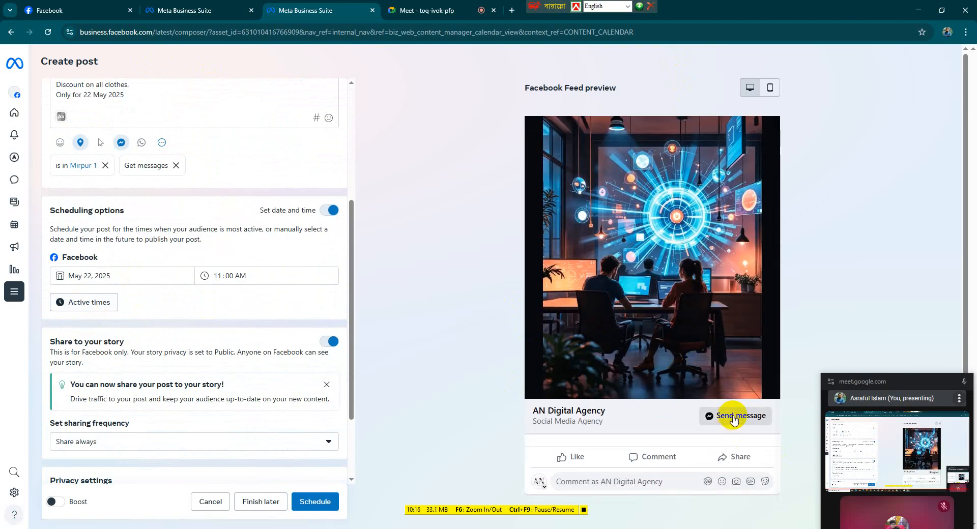
Try to add a Get WhatsApp messages button to the post
click(140, 143)
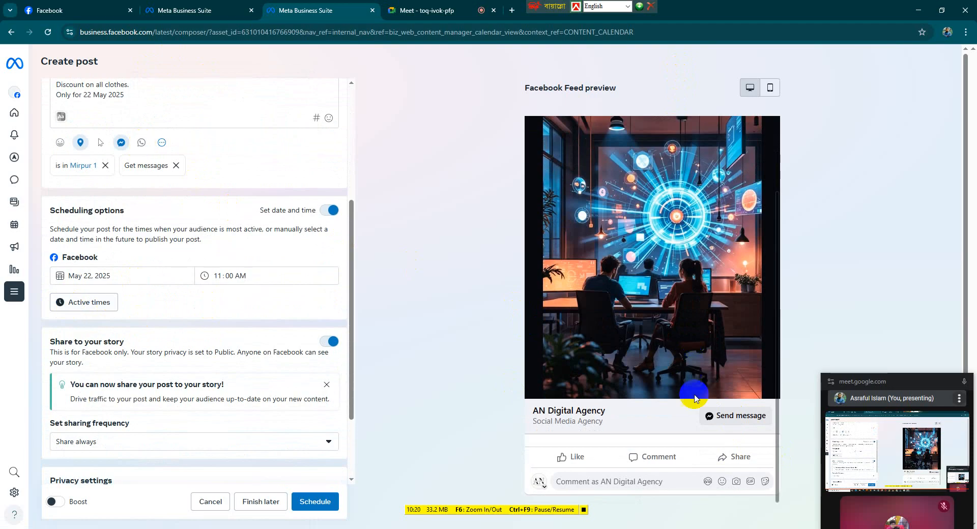
scroll(631, 336, up, 2)
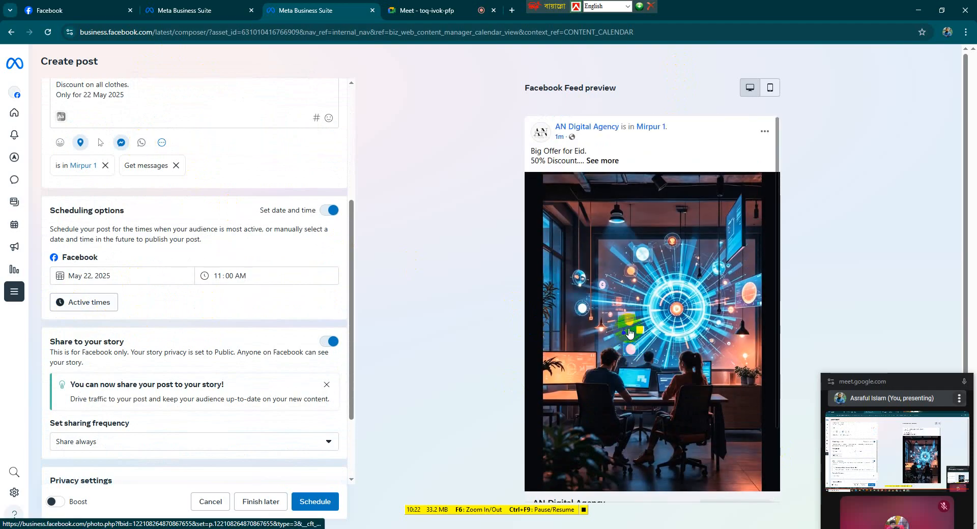
Preview the post in the mobile feed view and check the accounts it will be posted to
scroll(692, 356, down, 2)
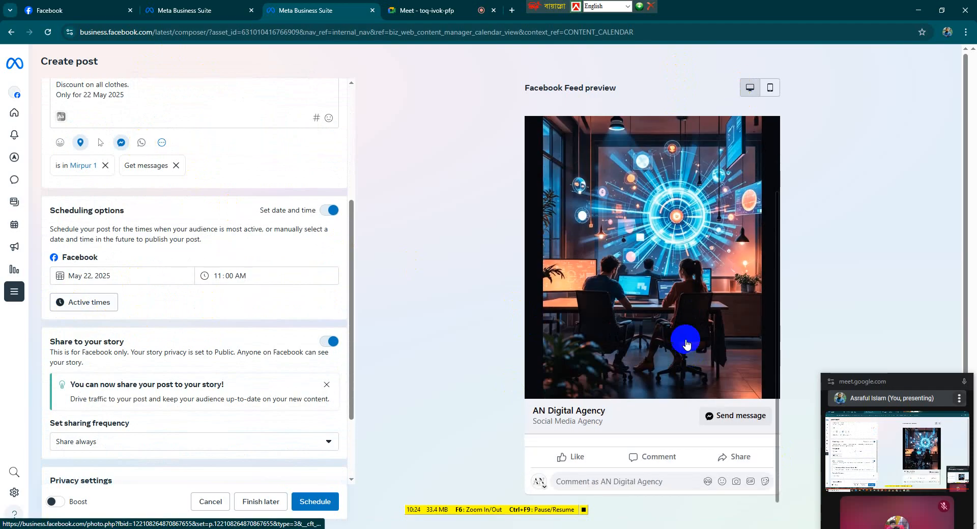
click(768, 87)
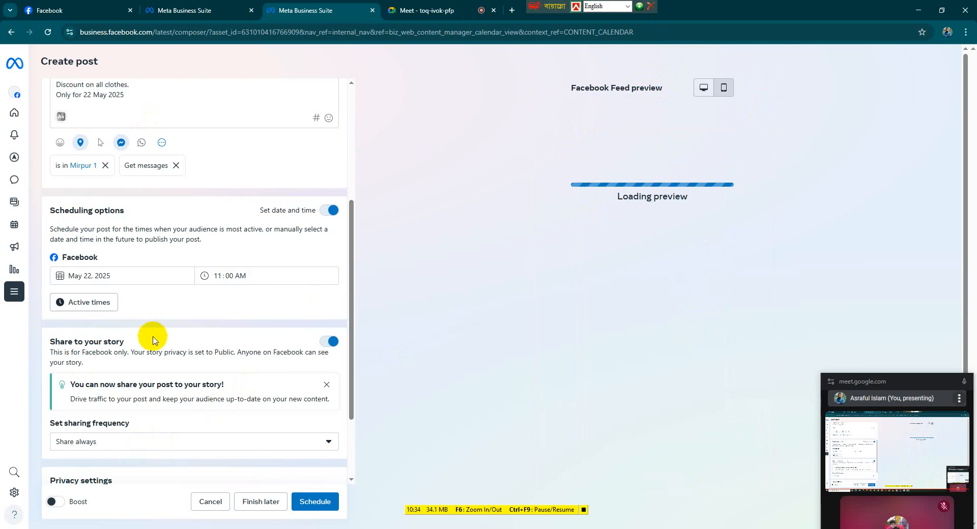
scroll(152, 326, down, 1)
scroll(154, 338, up, 2)
scroll(155, 338, up, 3)
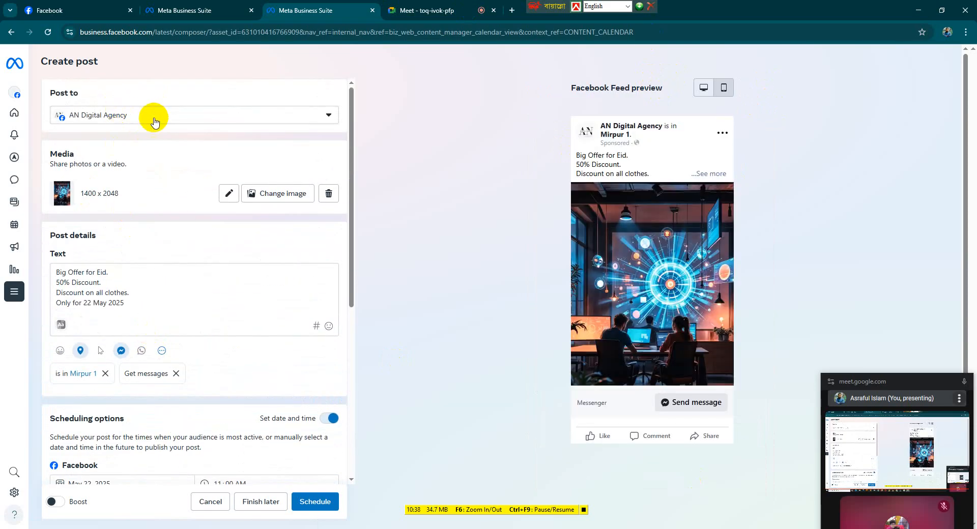
click(155, 122)
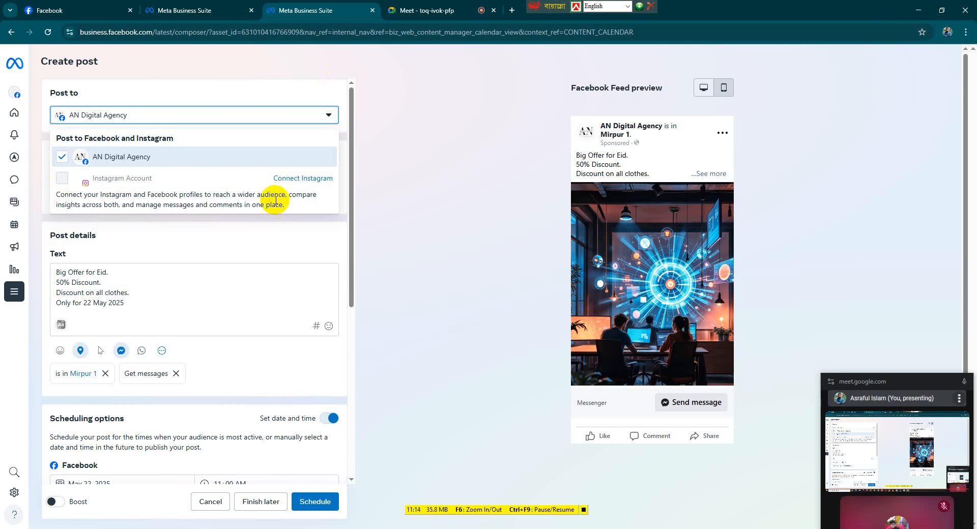
Schedule the Eid offer post and close the mobile app prompt, choosing to continue editing
scroll(190, 246, down, 5)
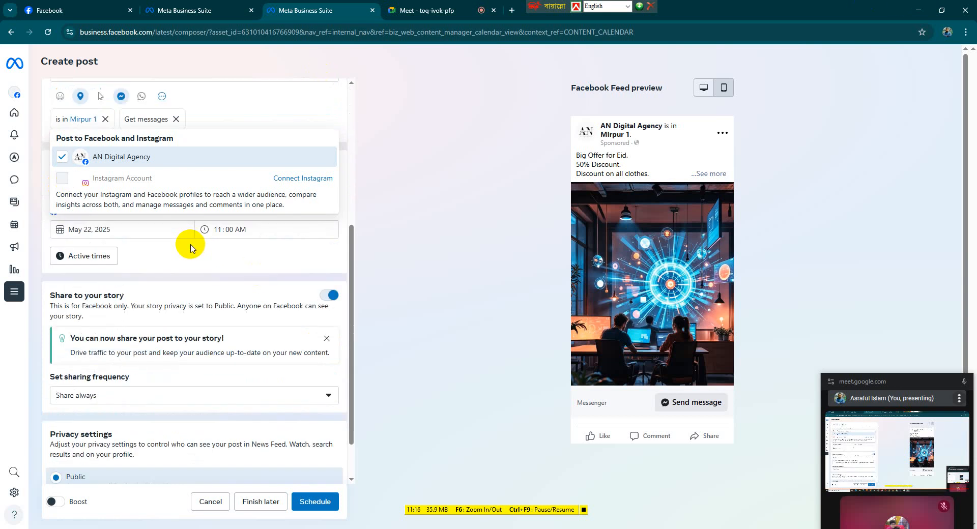
scroll(252, 417, down, 2)
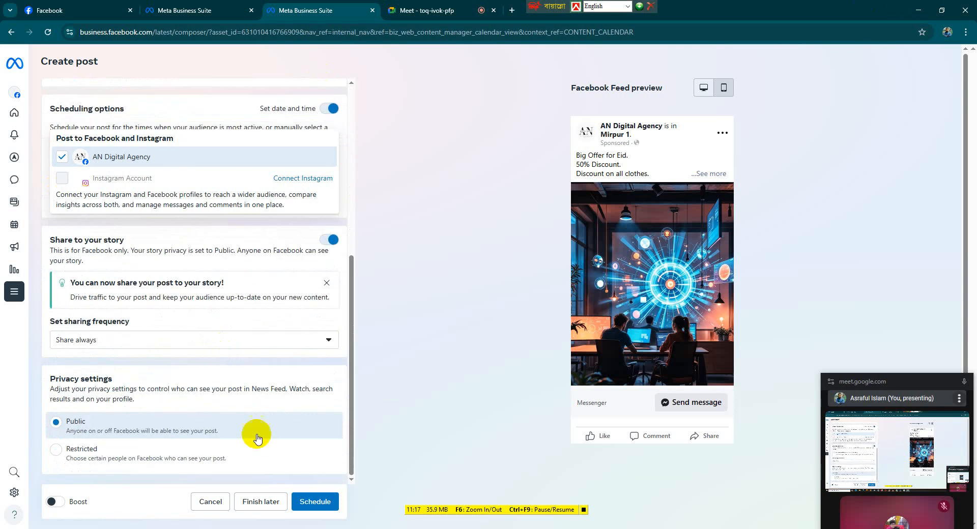
click(310, 503)
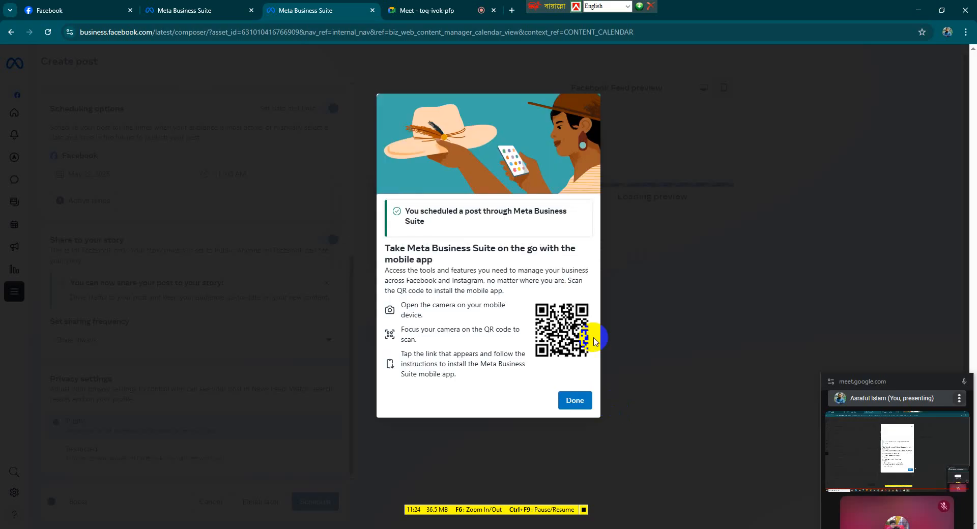
click(580, 401)
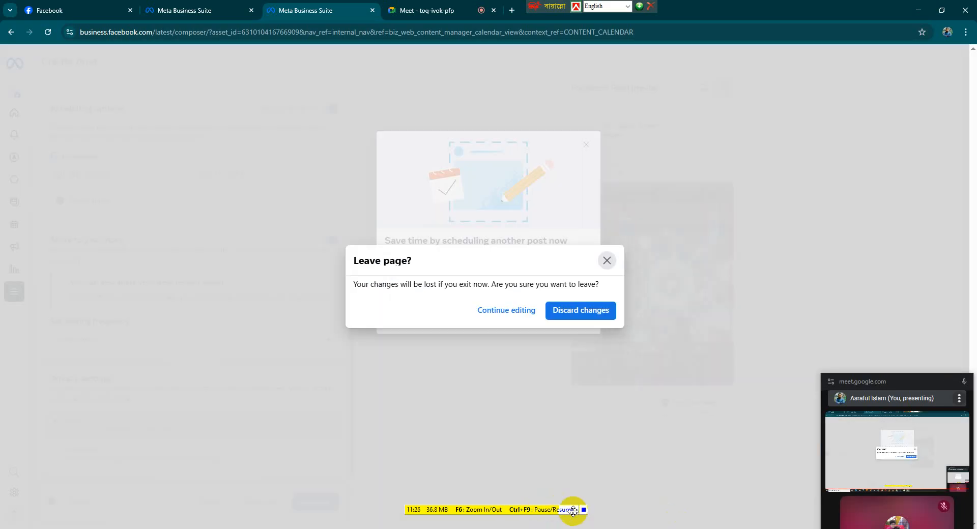
click(503, 310)
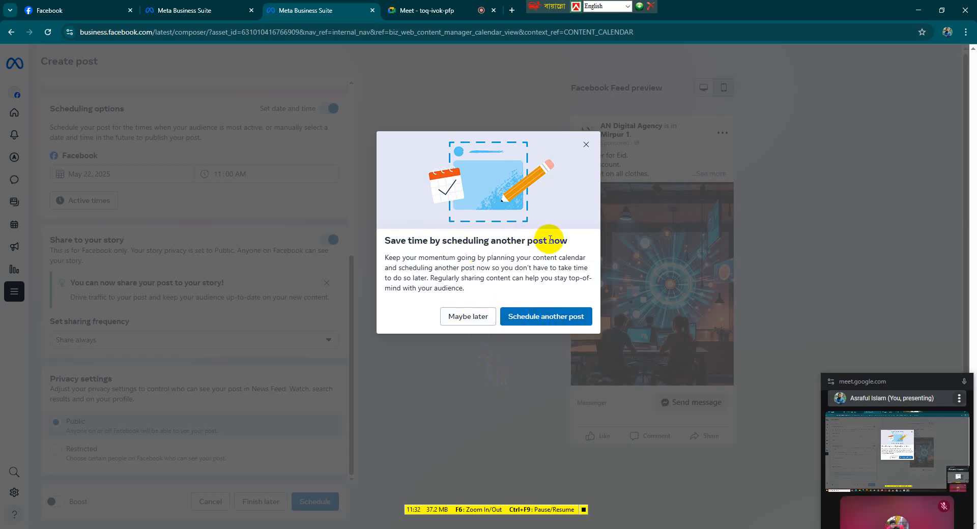
click(533, 318)
click(526, 98)
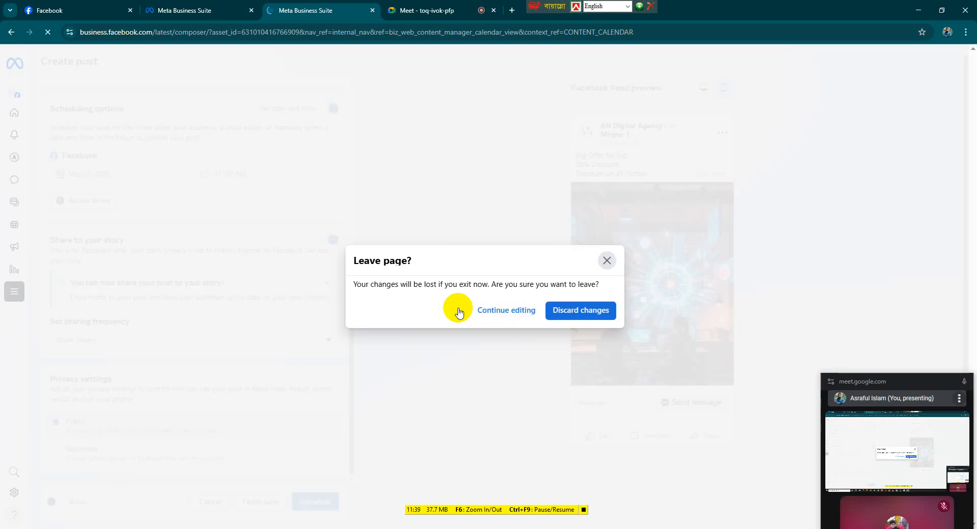
click(457, 309)
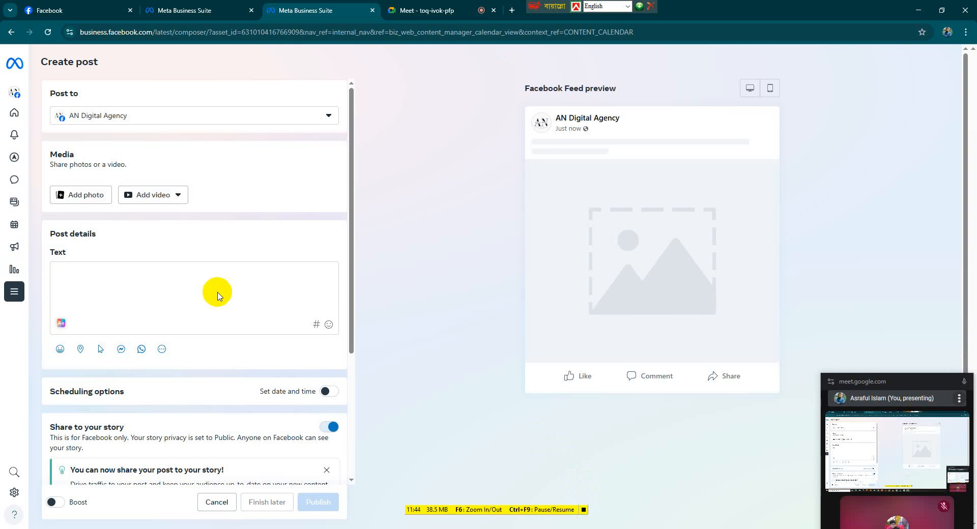
Open the Planner and inspect the scheduled Eid post and the Schedule options for Friday 23
mouse_move(10, 246)
click(31, 232)
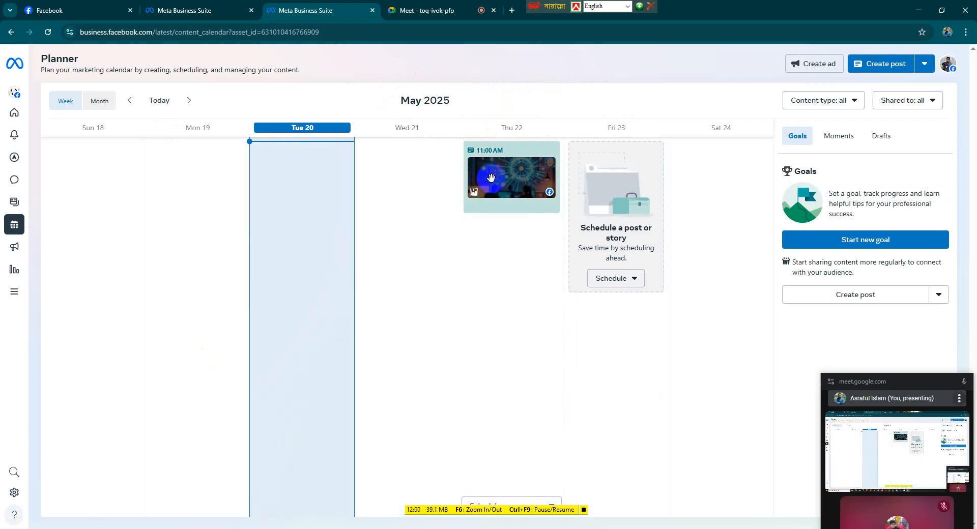
click(491, 177)
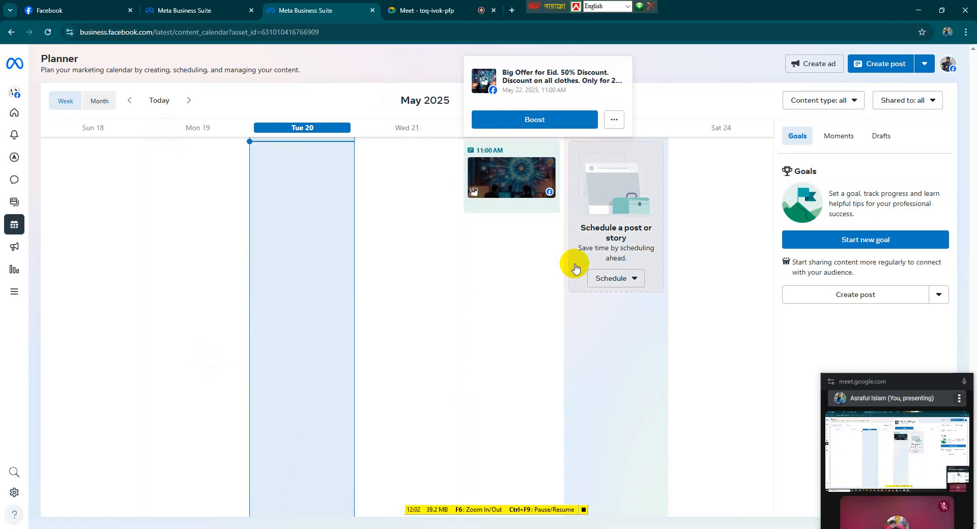
click(633, 279)
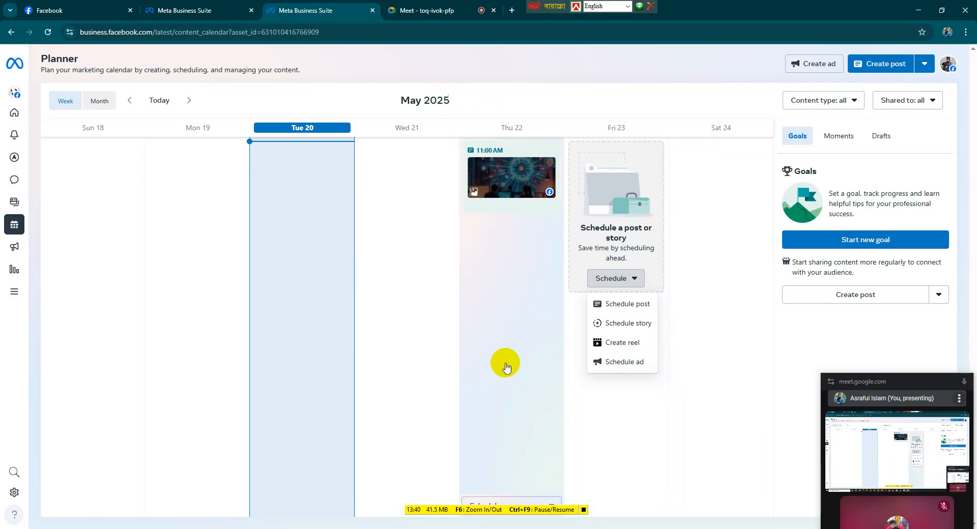
click(567, 102)
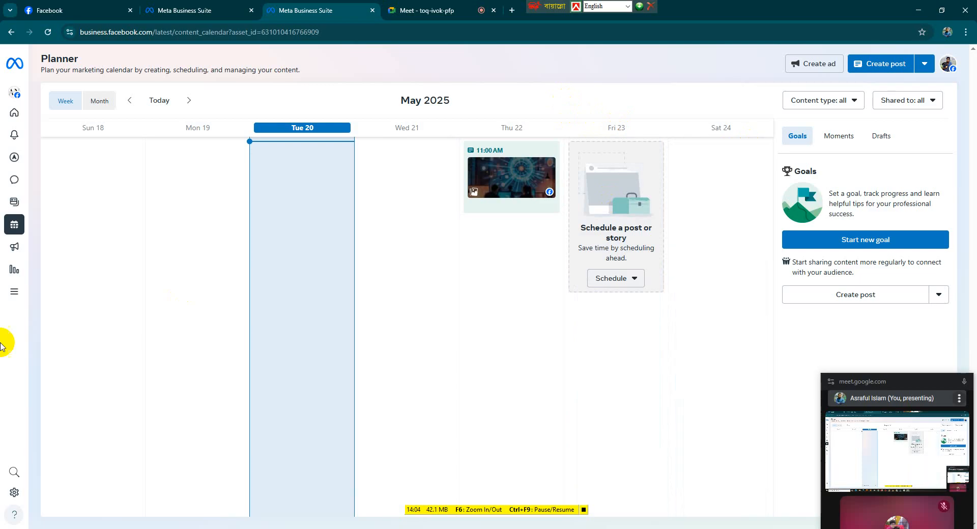
Browse the Ads summary, All ads and Audience pages, open Ads Manager, and return to Business Suite
mouse_move(12, 243)
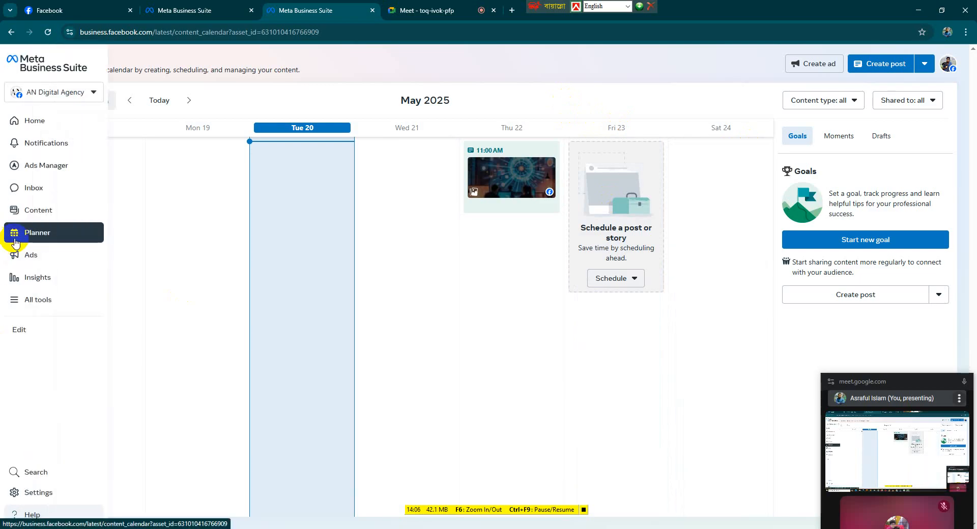
click(20, 254)
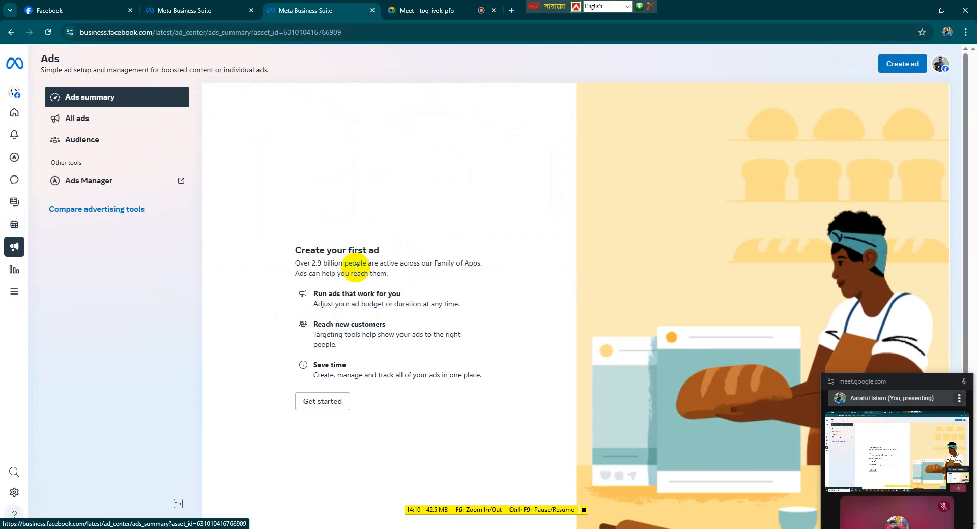
click(104, 121)
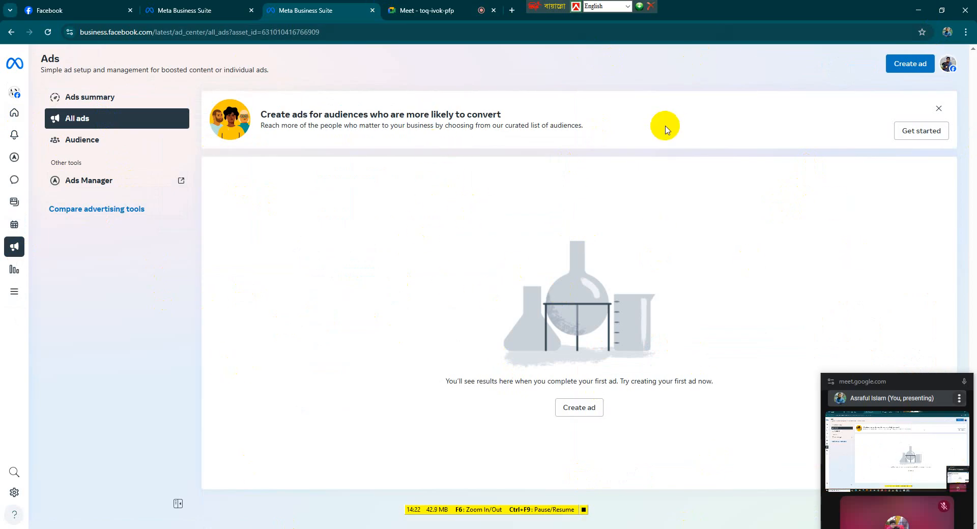
click(116, 141)
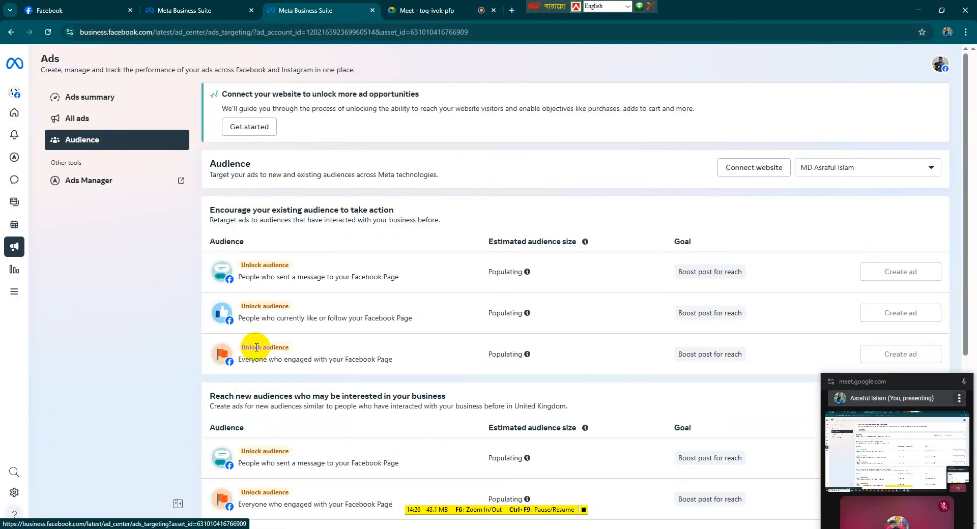
scroll(575, 320, down, 1)
scroll(576, 323, down, 3)
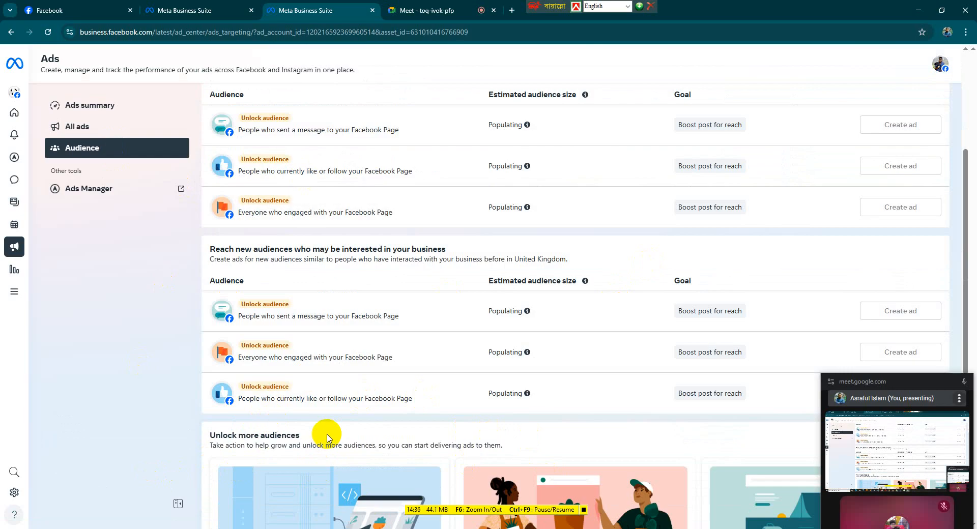
scroll(327, 438, down, 2)
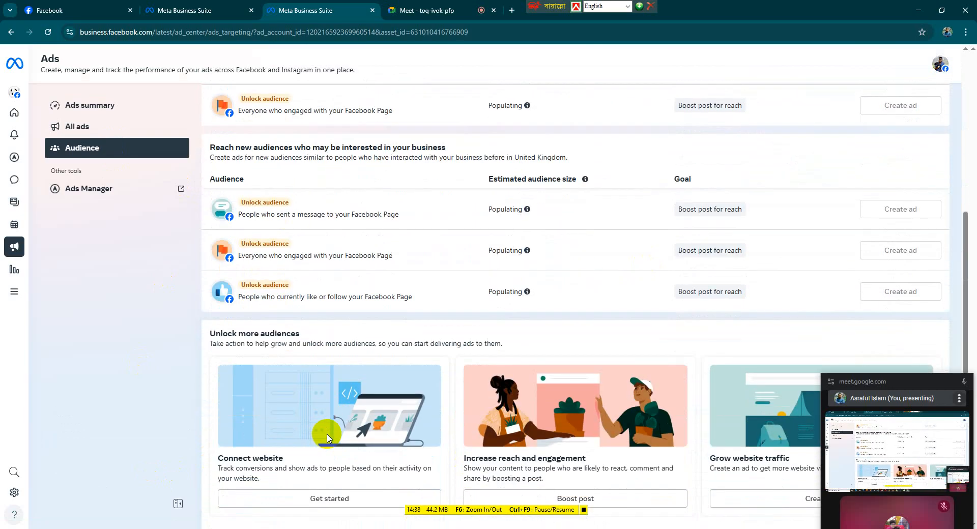
scroll(326, 437, up, 5)
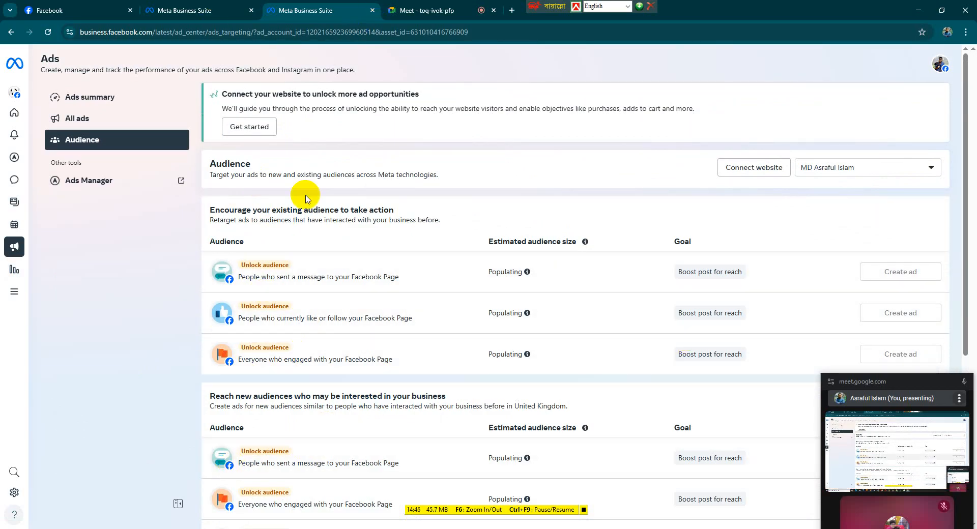
click(71, 179)
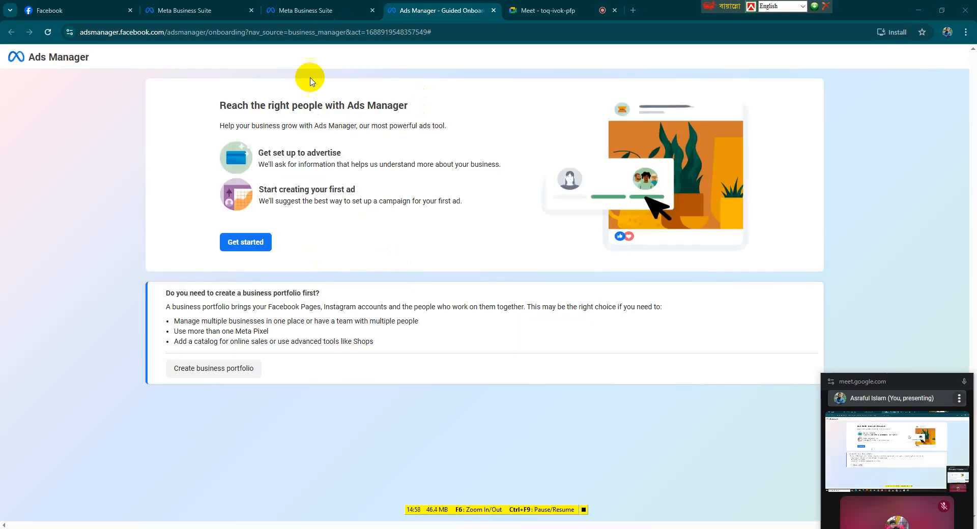
click(309, 17)
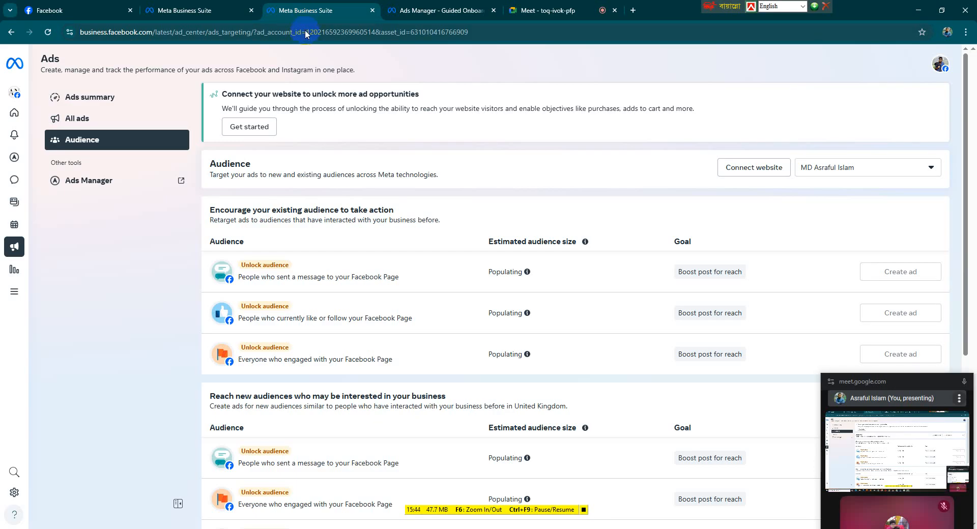
Open Insights and move past the weekly review summary to view all insights
mouse_move(61, 235)
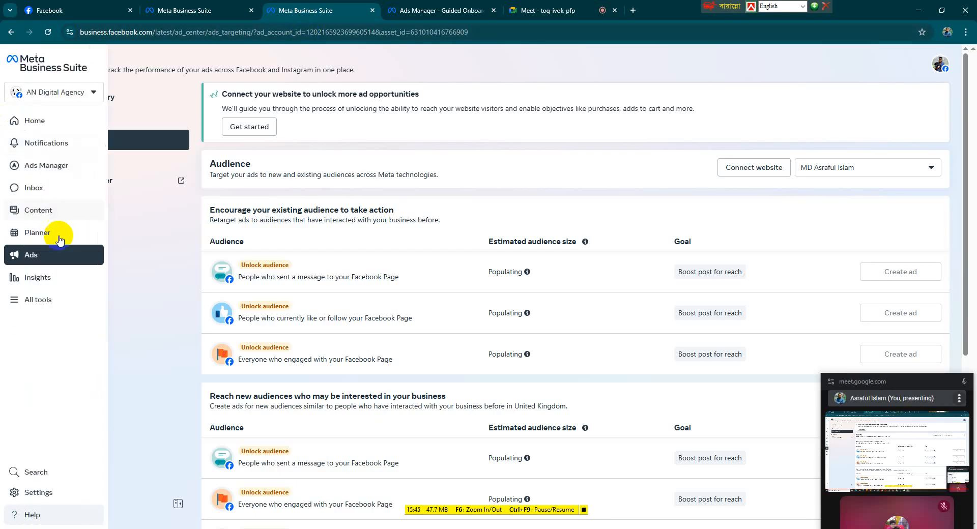
click(63, 283)
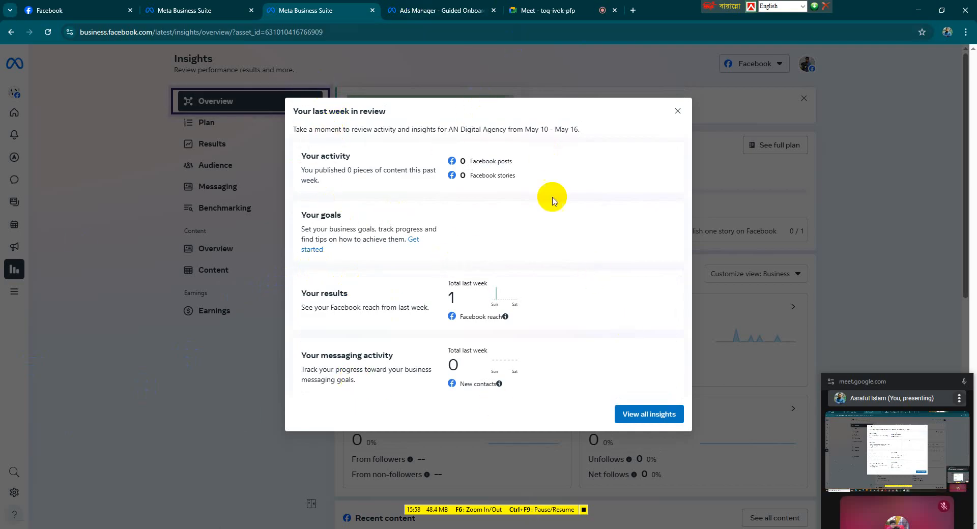
click(658, 414)
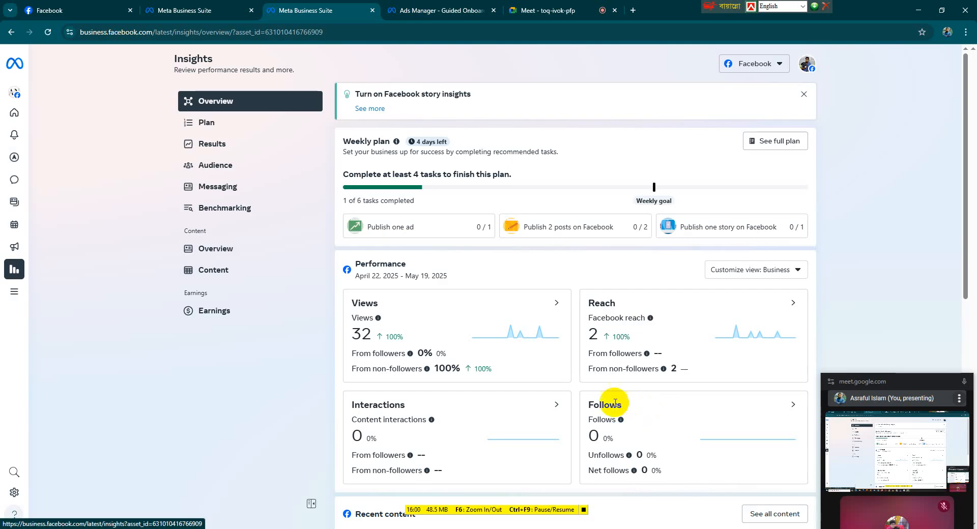
Review the Insights overview's weekly plan, performance, recent content and recommendations
scroll(610, 398, down, 6)
scroll(609, 397, up, 5)
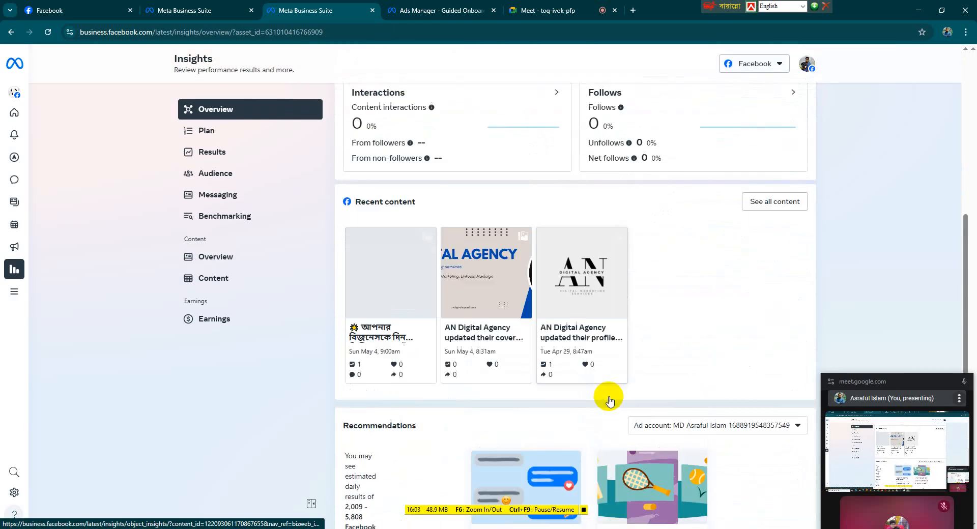
scroll(611, 400, up, 3)
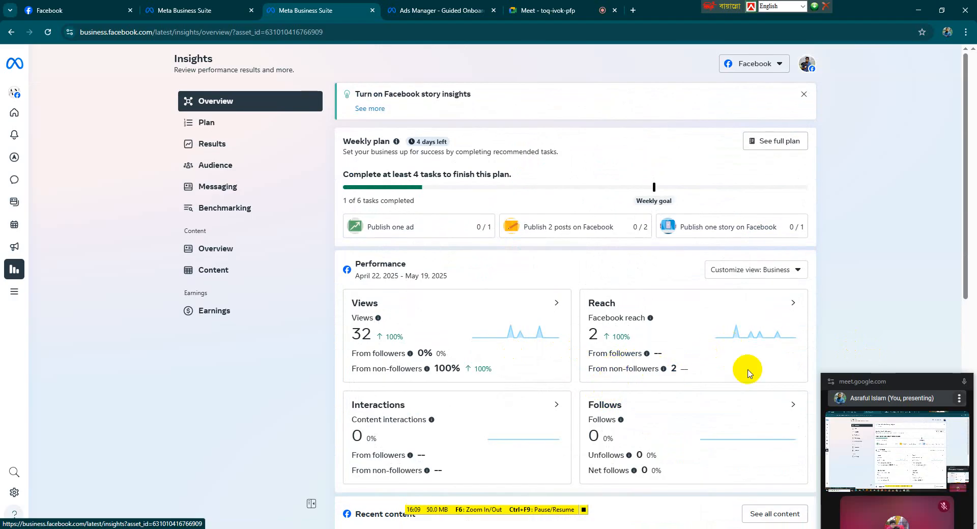
scroll(563, 386, down, 2)
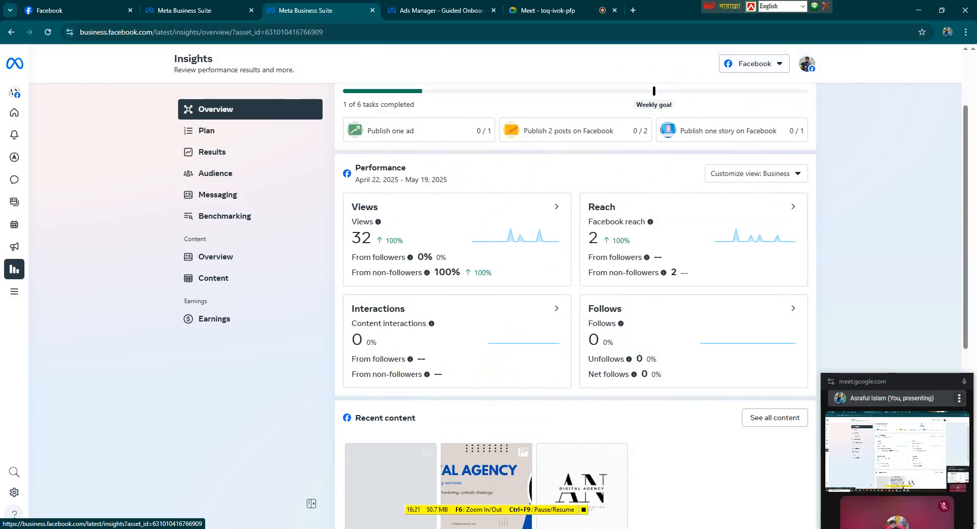
scroll(418, 365, down, 2)
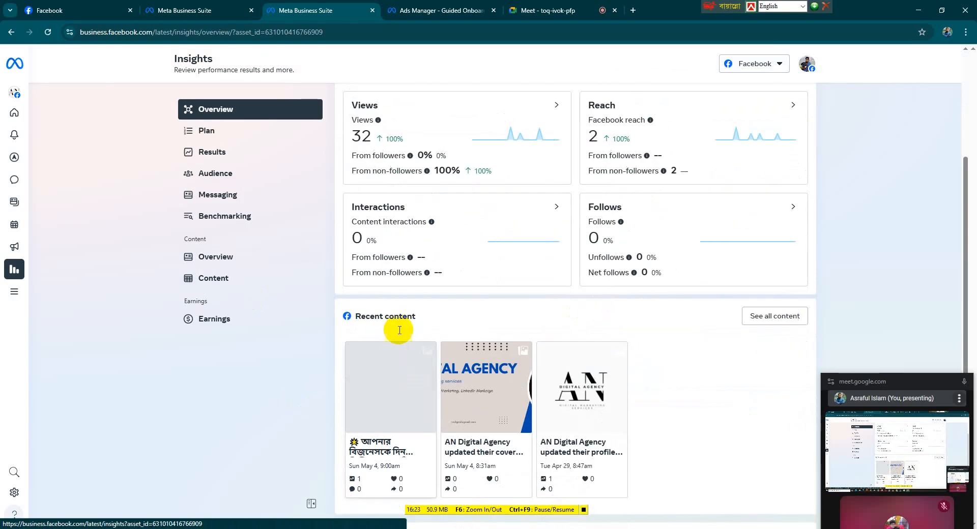
scroll(460, 321, up, 4)
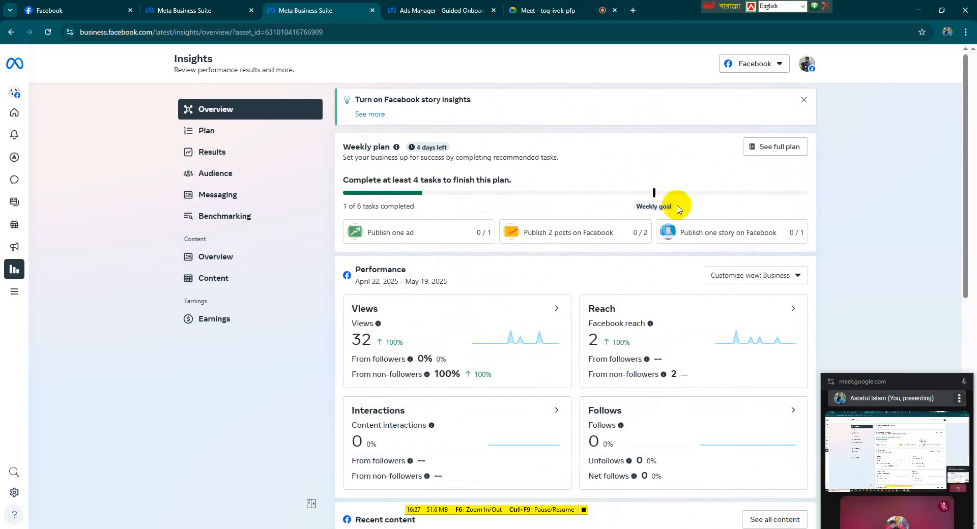
scroll(534, 318, down, 8)
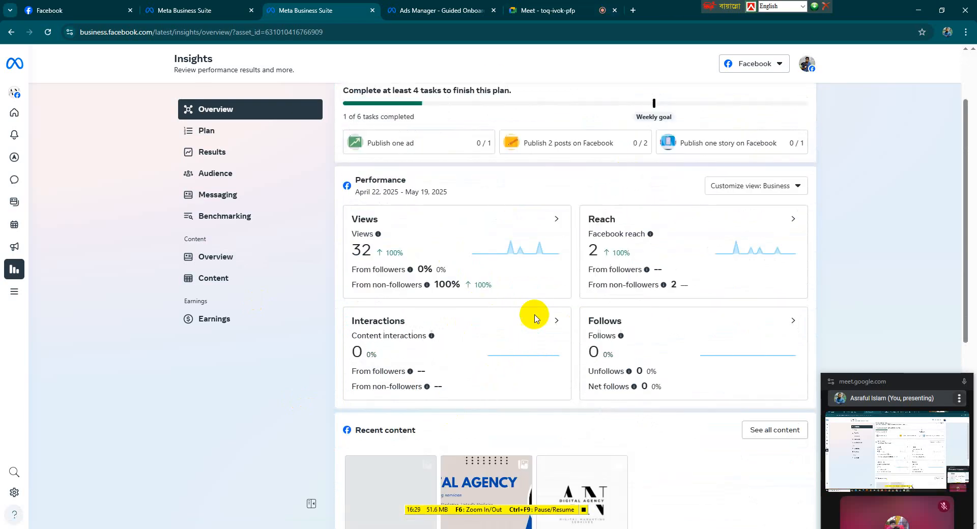
scroll(534, 318, down, 1)
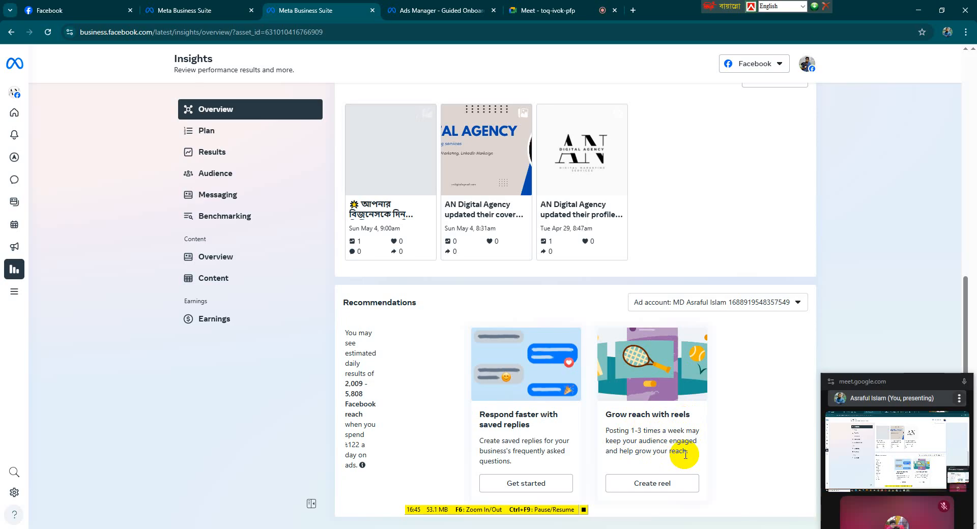
drag(631, 430, 643, 430)
click(630, 430)
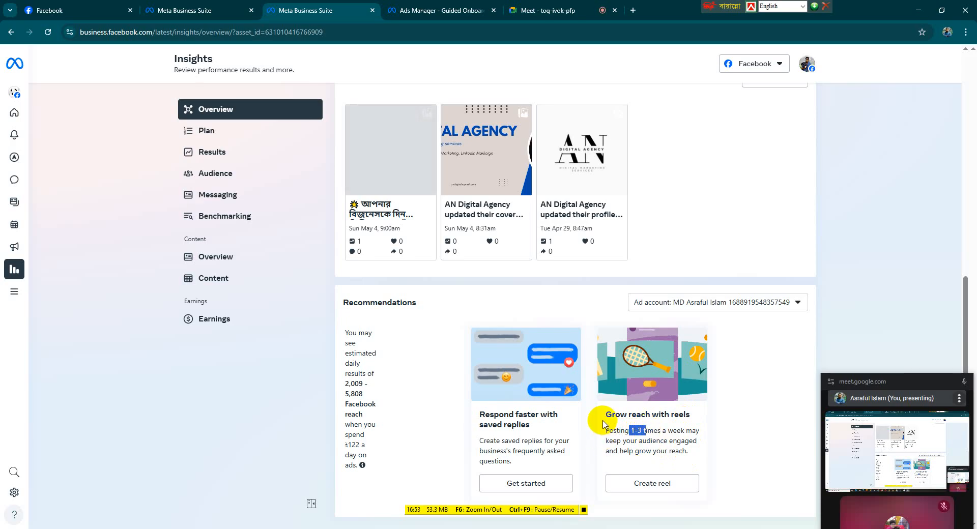
Highlight the recommendation texts, open the Create saved reply form from the saved replies card, and cancel it
drag(604, 429, 724, 450)
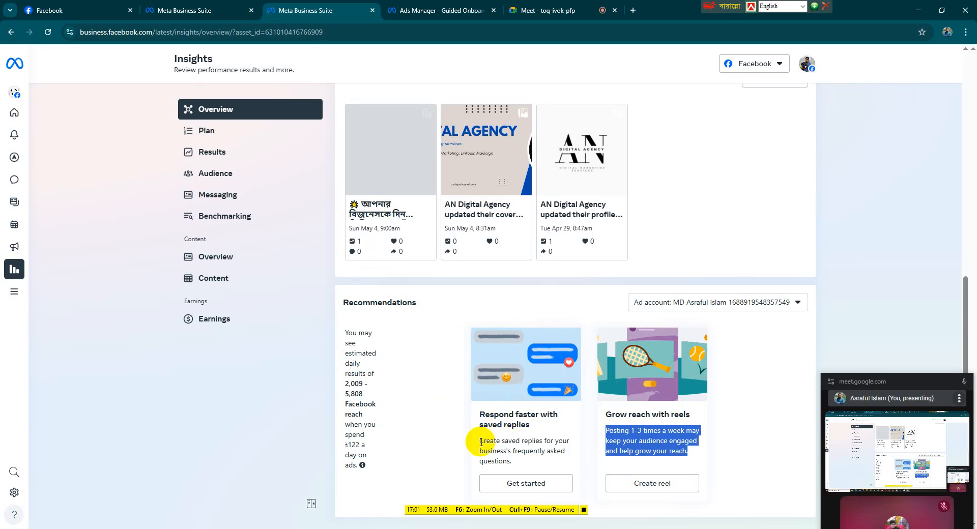
drag(477, 441, 511, 462)
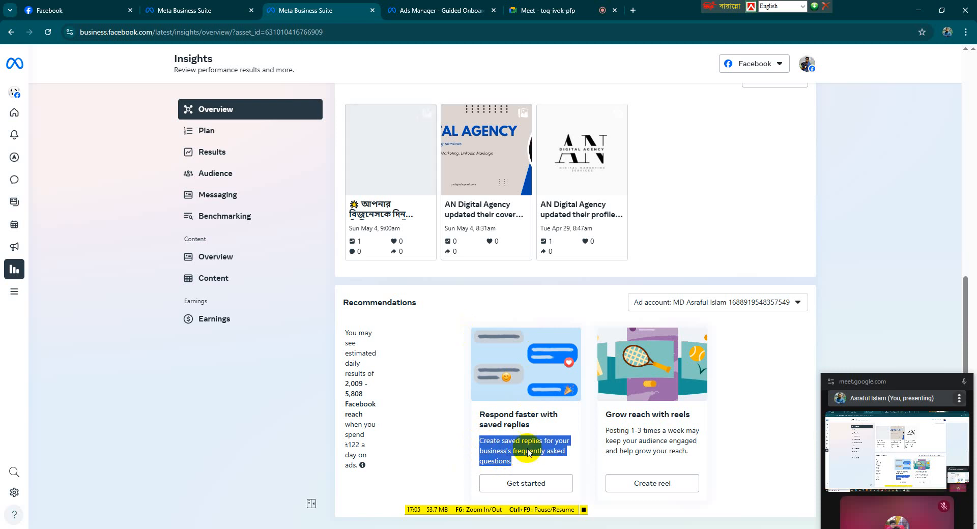
click(538, 495)
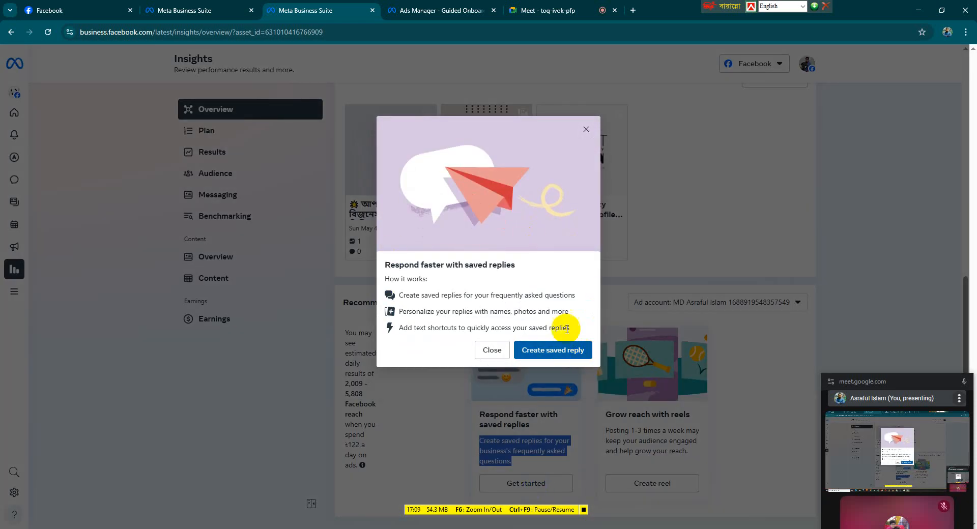
click(554, 357)
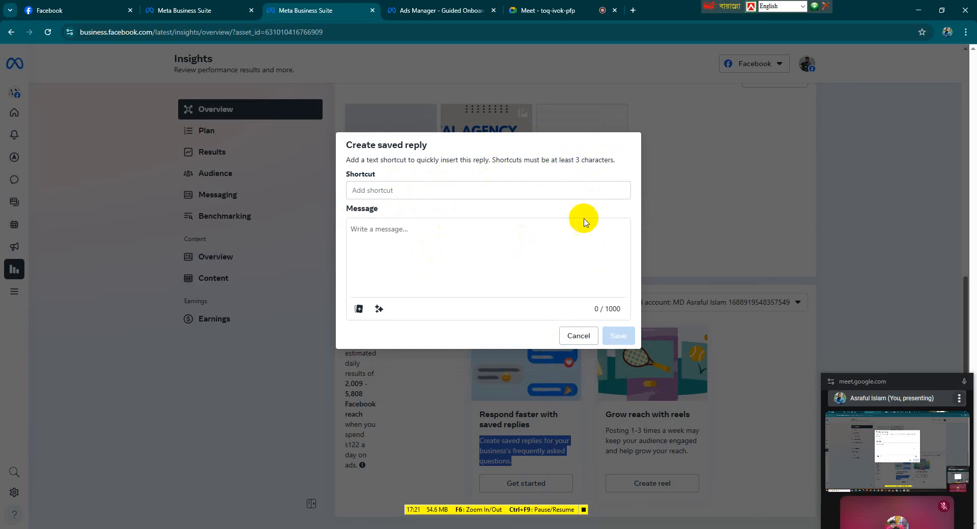
click(392, 188)
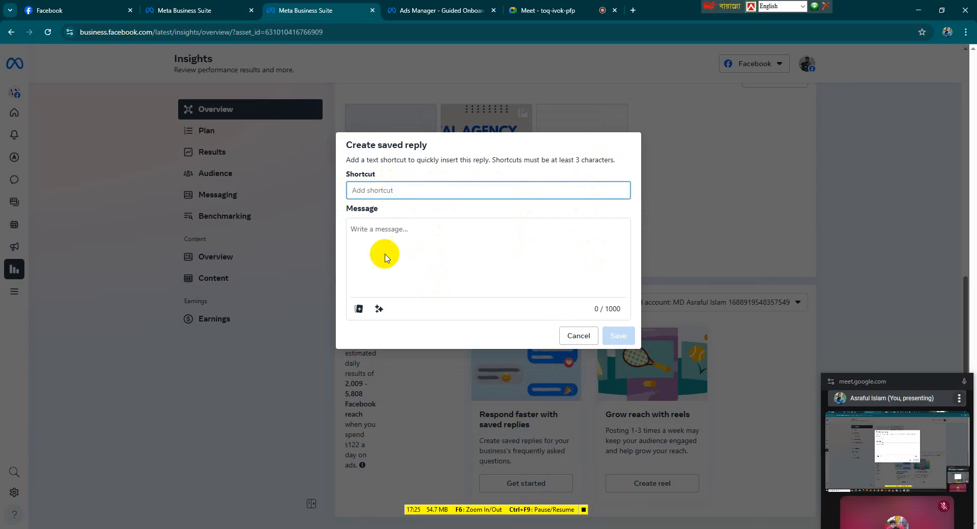
click(578, 335)
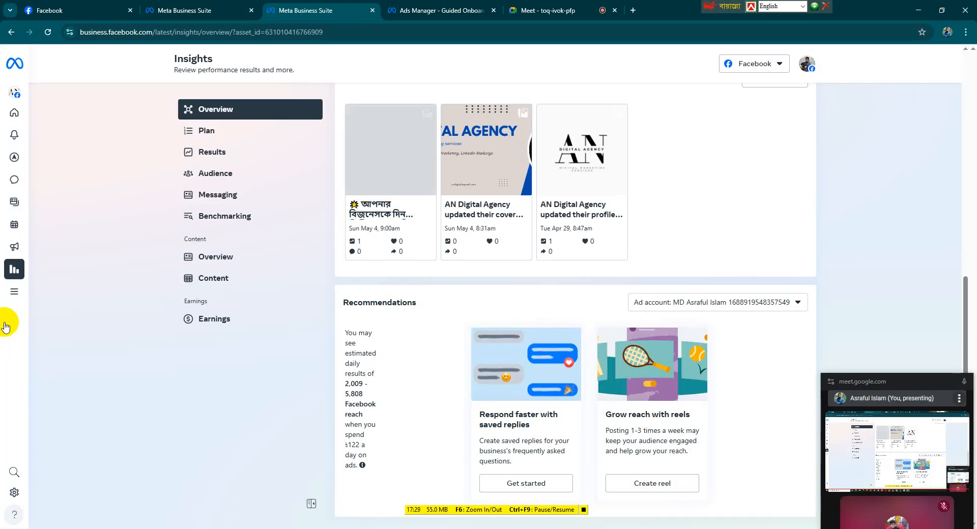
Open the Traffic analysis report from All tools and go back to the Insights overview
click(13, 300)
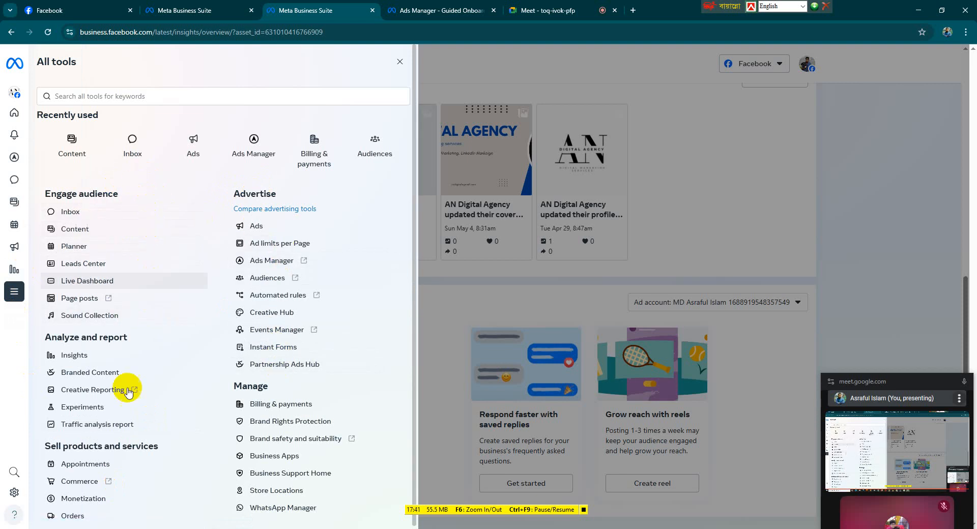
scroll(125, 338, down, 1)
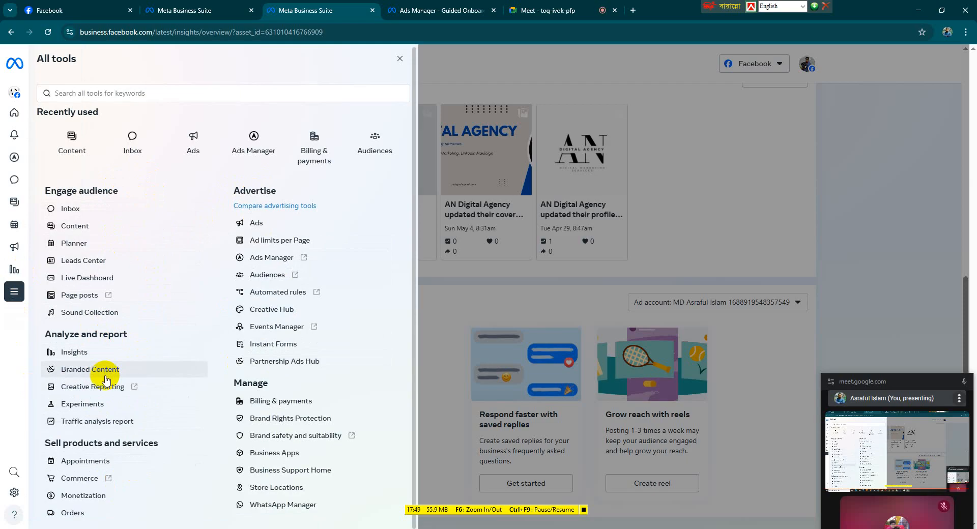
click(116, 427)
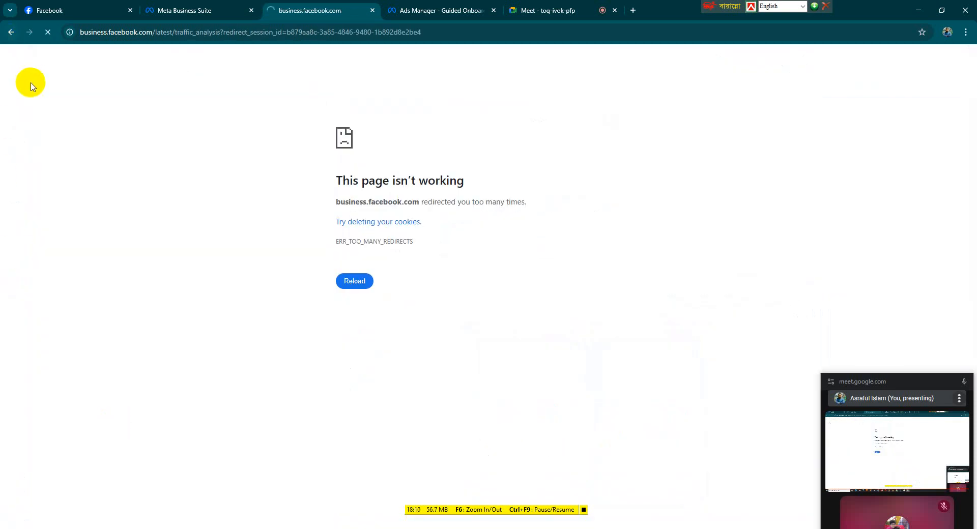
click(12, 35)
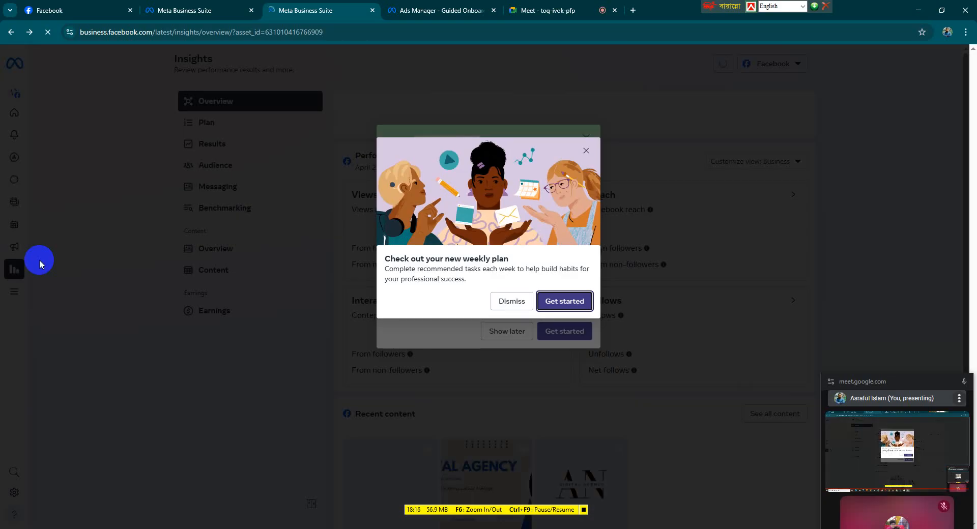
Dismiss the weekly plan prompts and view the Earnings page's Overview and Stars tabs
click(523, 302)
click(507, 332)
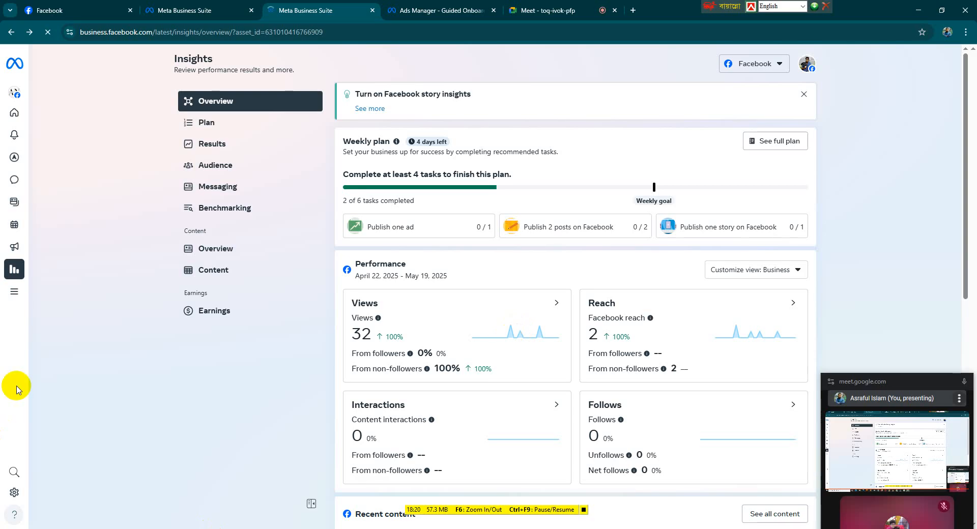
mouse_move(16, 389)
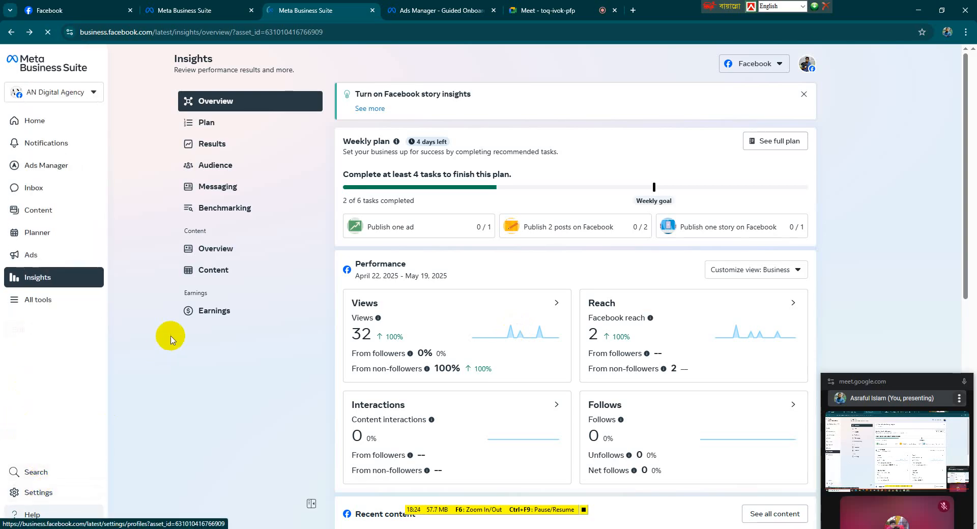
click(189, 312)
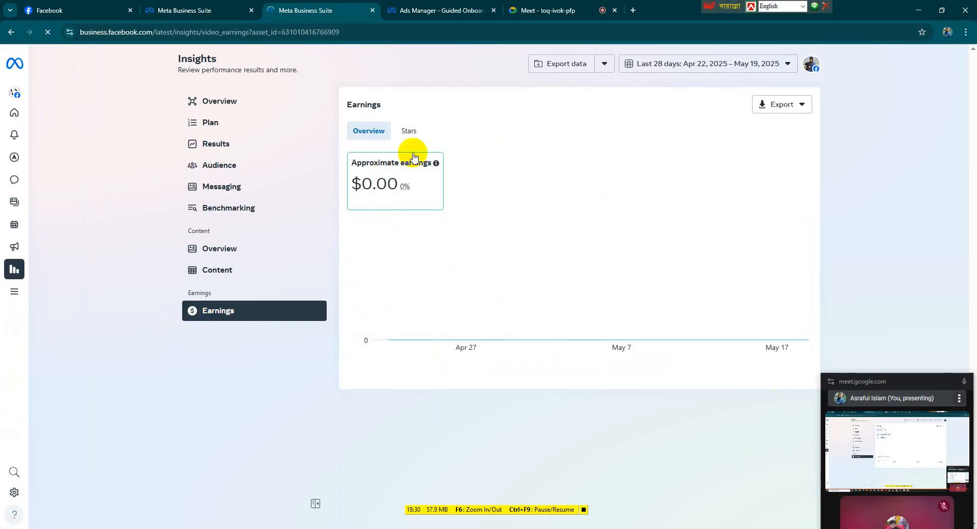
click(408, 131)
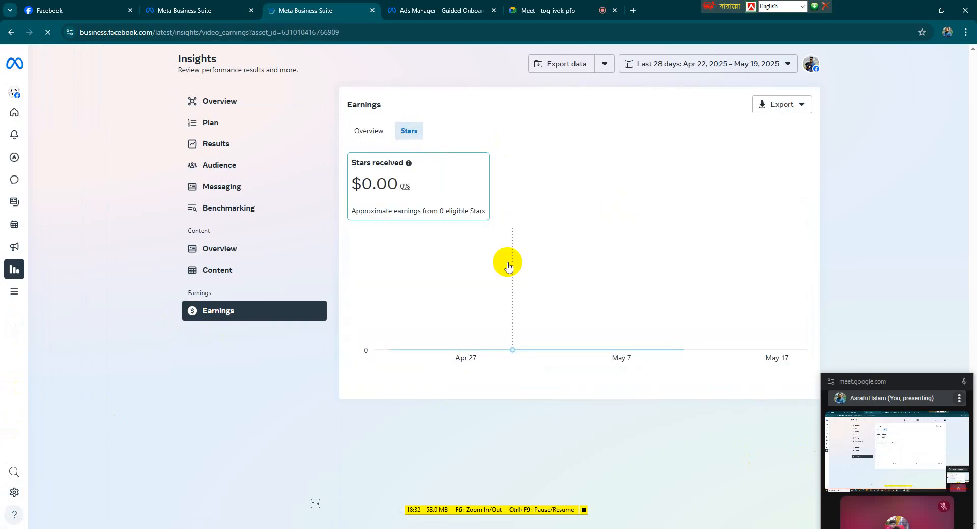
click(367, 131)
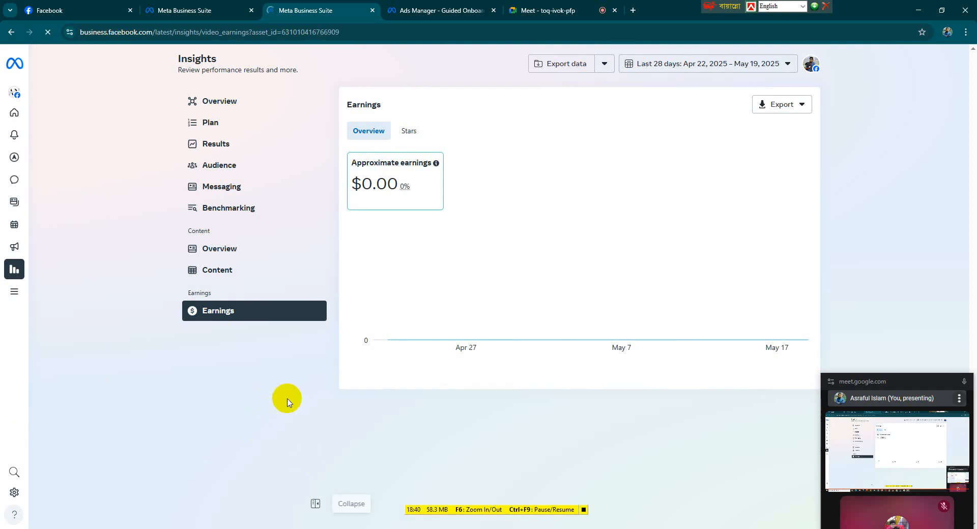
click(279, 316)
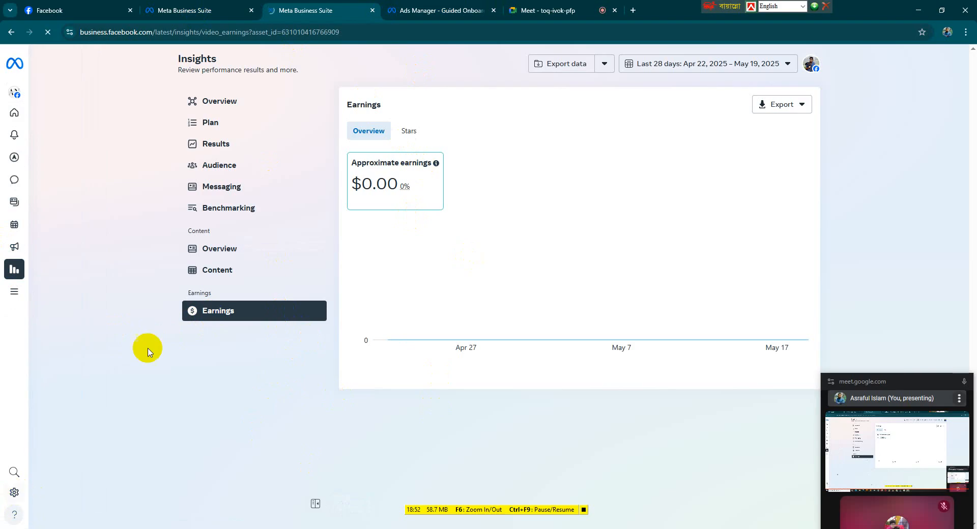
Open Settings, try the Authorizations and verifications page, and navigate back to the Earnings insights
click(17, 496)
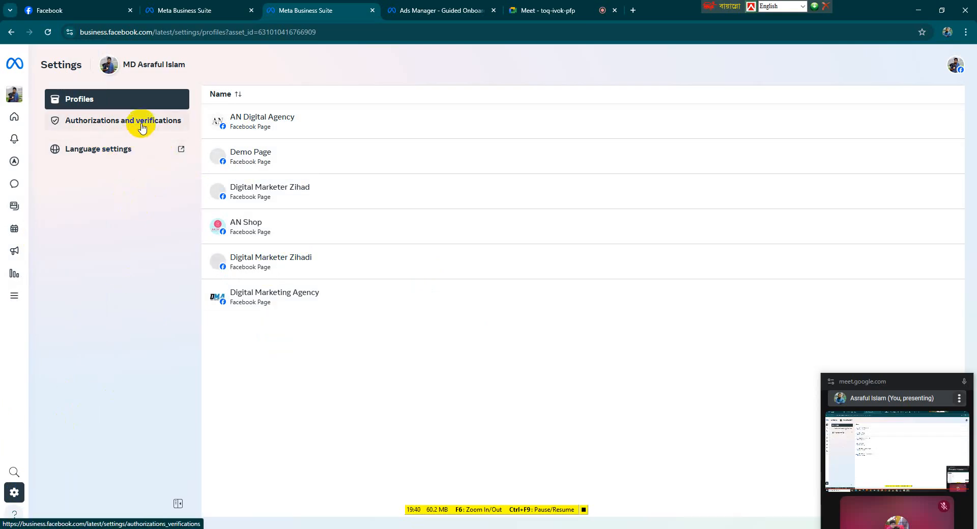
click(119, 107)
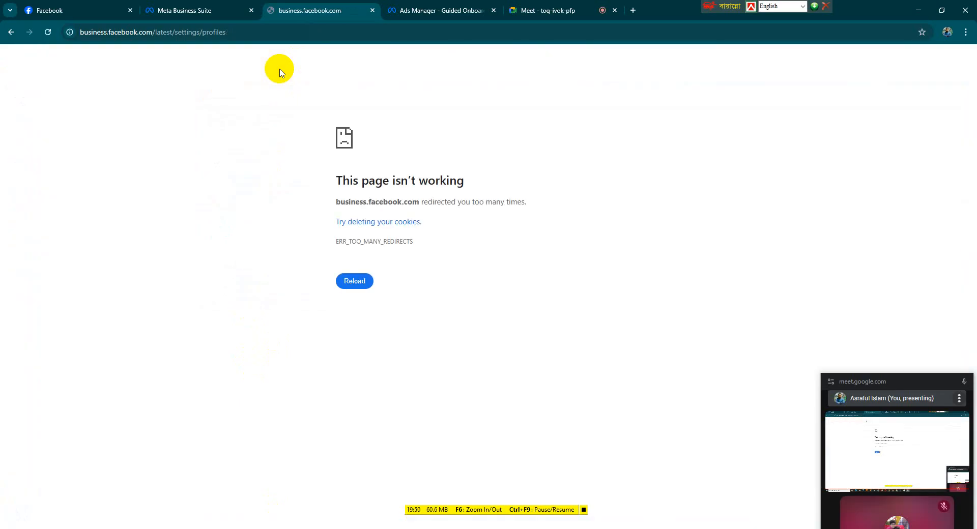
click(10, 32)
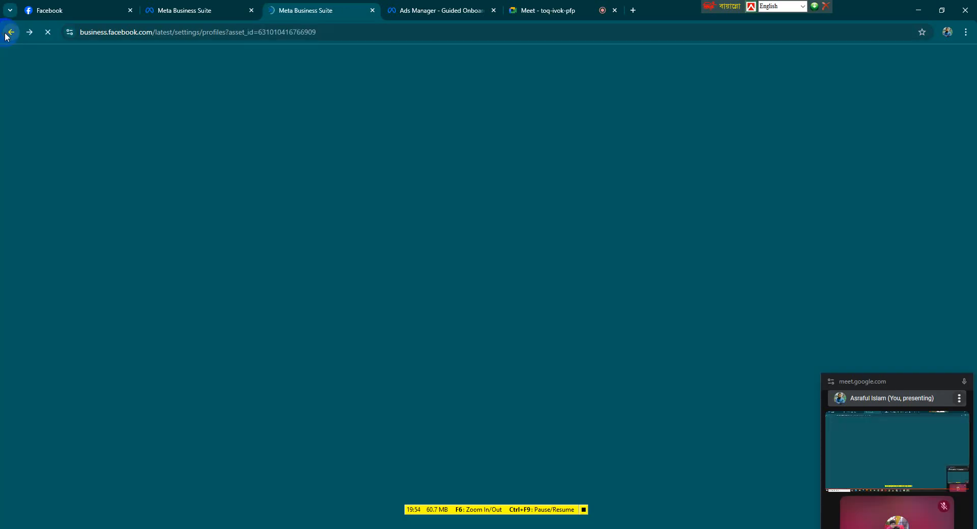
click(7, 33)
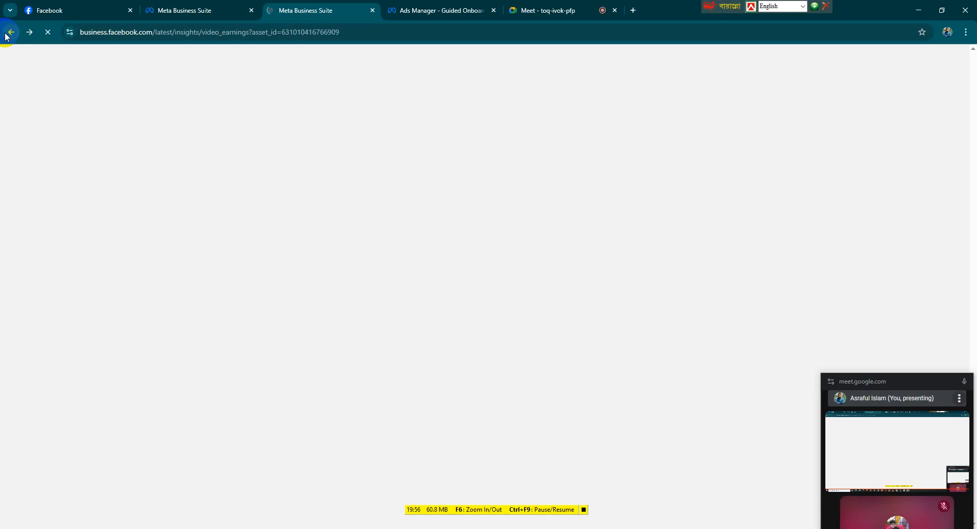
drag(898, 371, 818, 200)
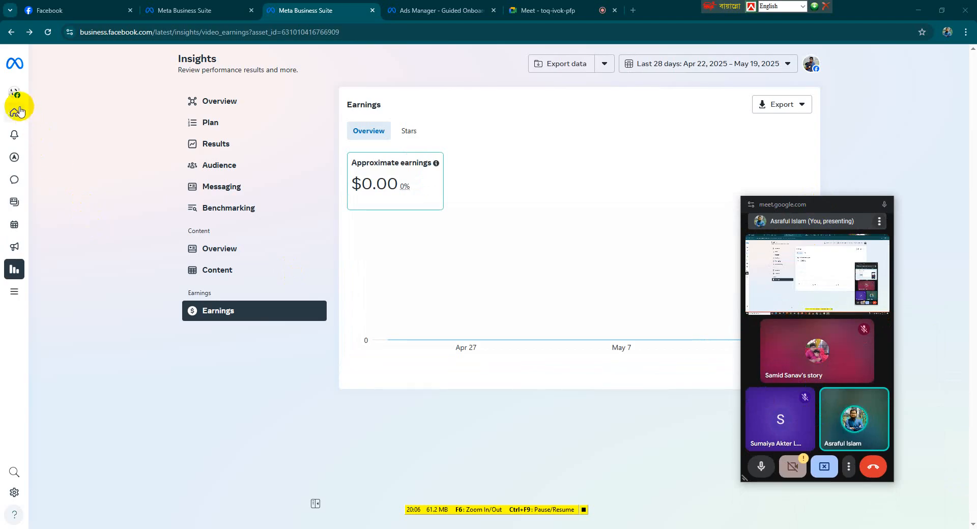
Open the Insights Results page and scroll through its Views, Reach, interactions, link clicks, visits and follows charts
mouse_move(15, 124)
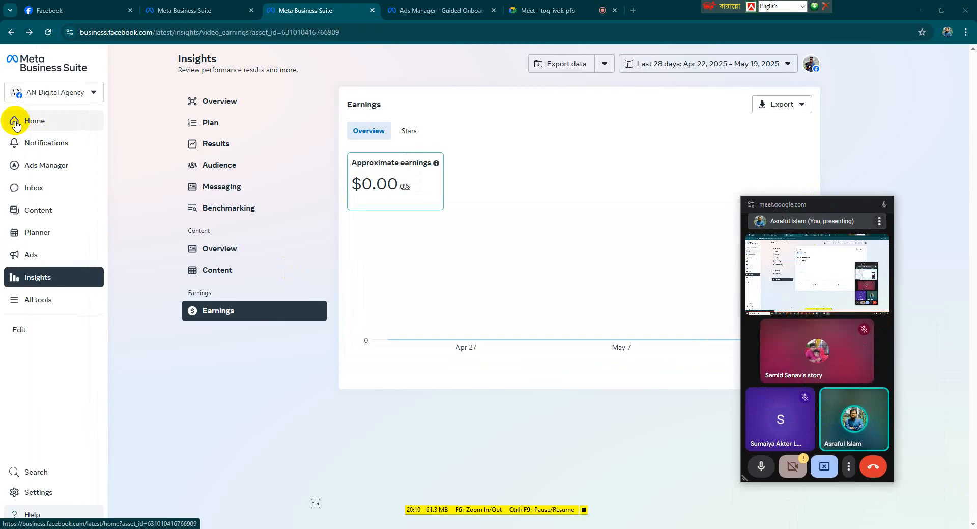
click(233, 145)
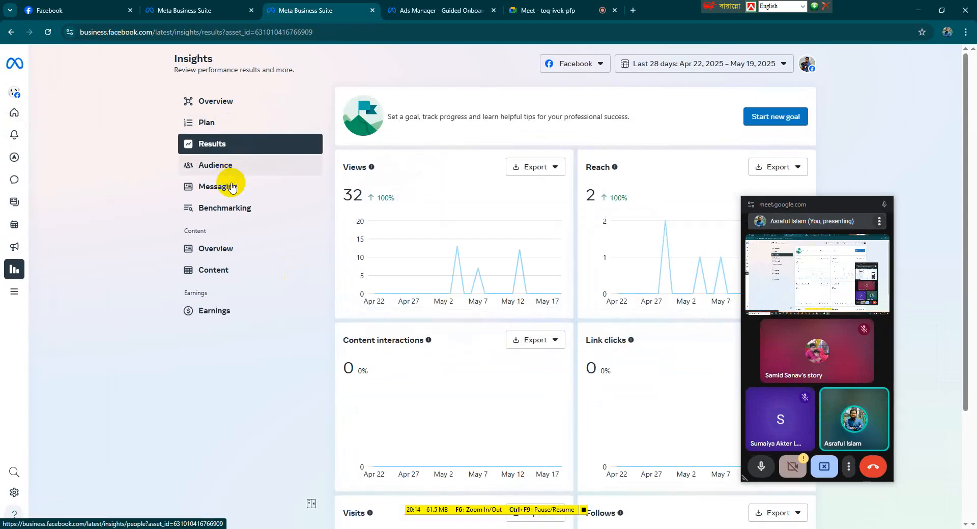
scroll(475, 287, down, 3)
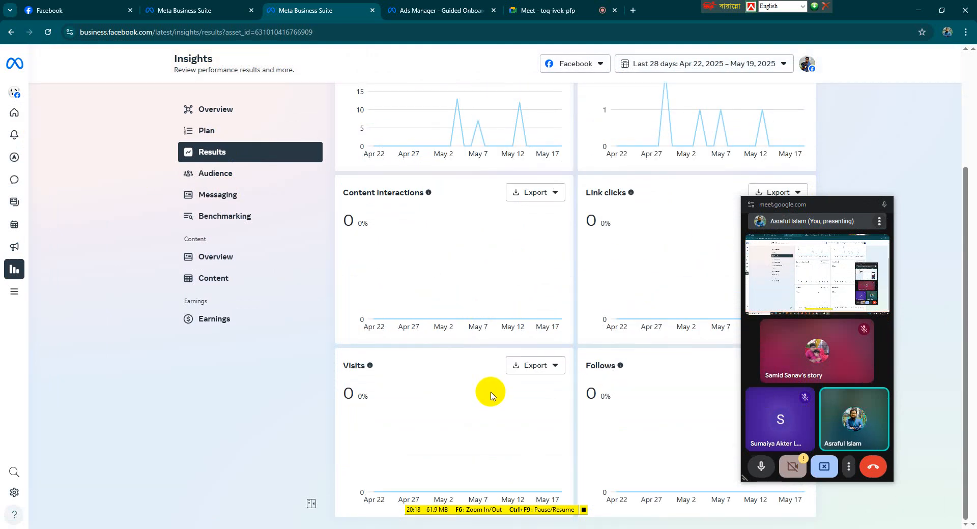
scroll(491, 394, up, 3)
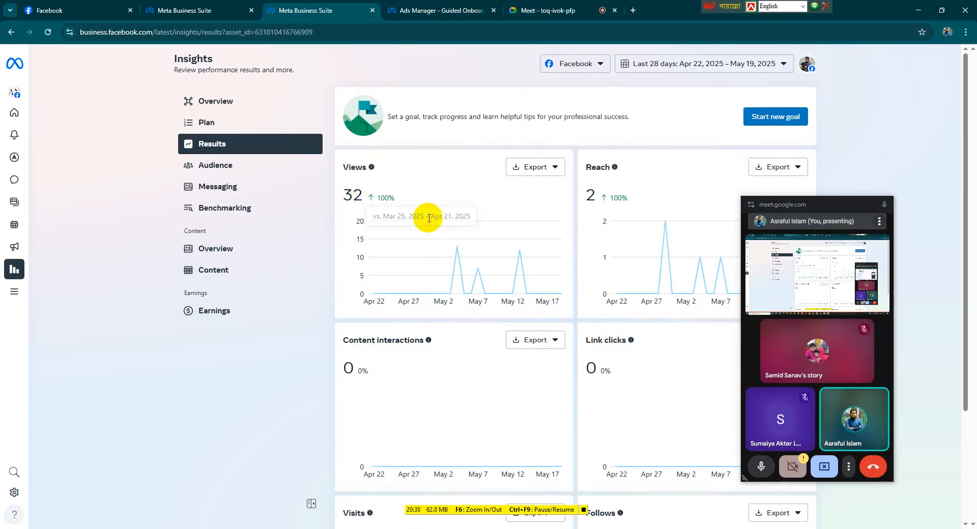
scroll(428, 219, down, 3)
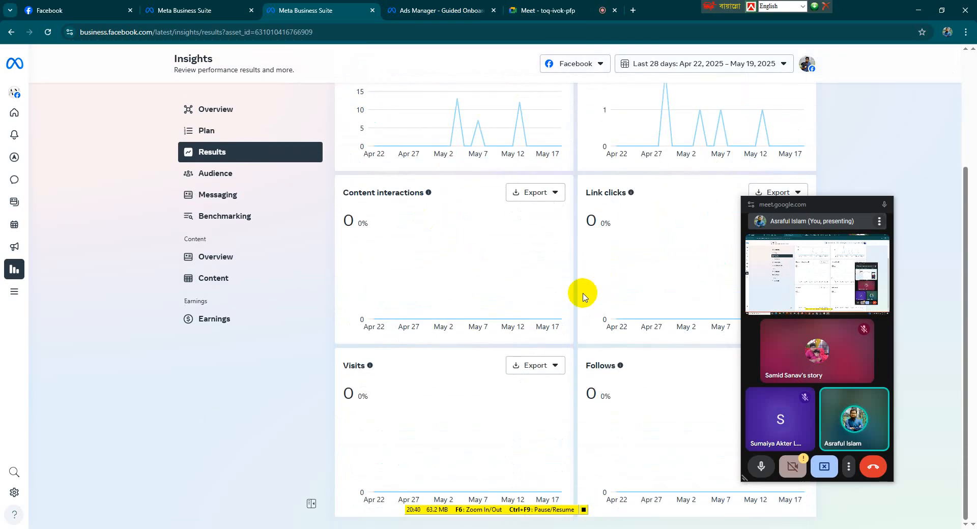
scroll(583, 295, up, 3)
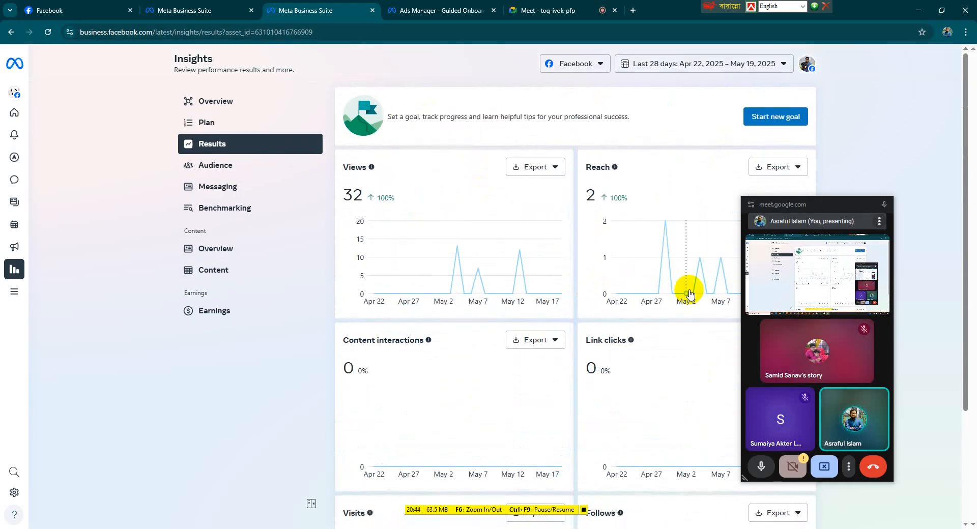
scroll(294, 279, down, 2)
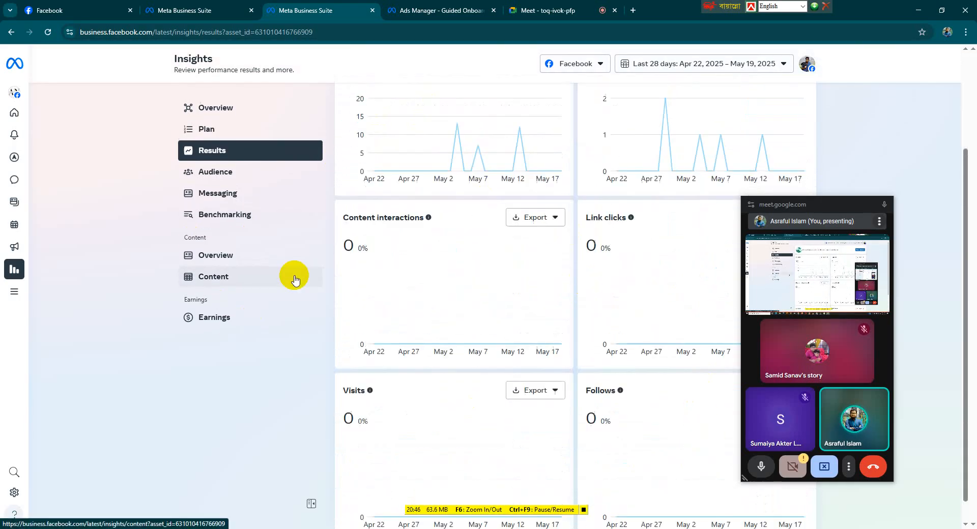
scroll(235, 361, up, 2)
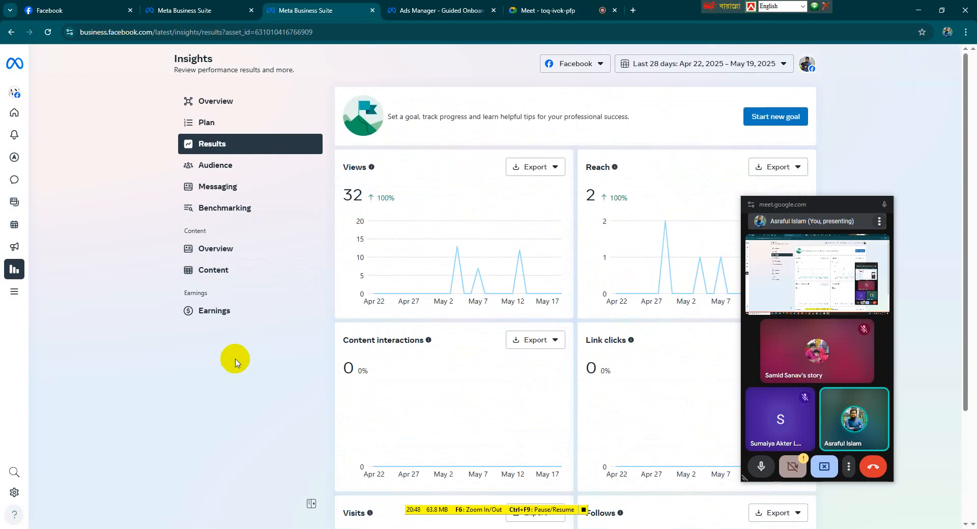
Open Benchmarking and close its introduction popup to view the business comparison
click(214, 209)
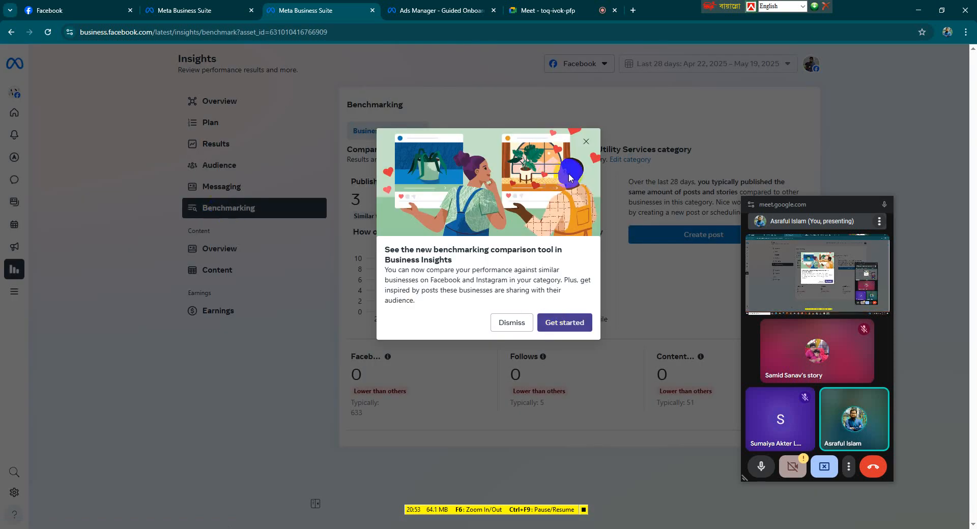
click(584, 140)
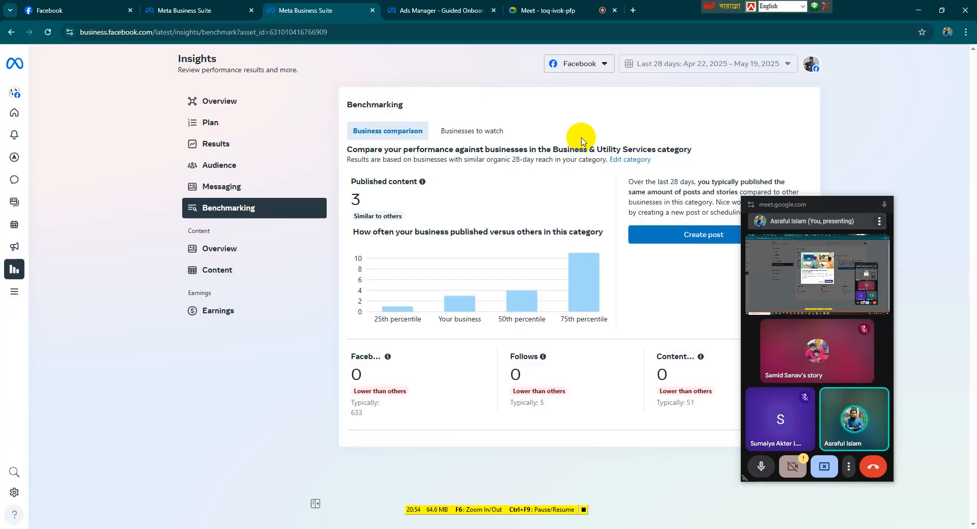